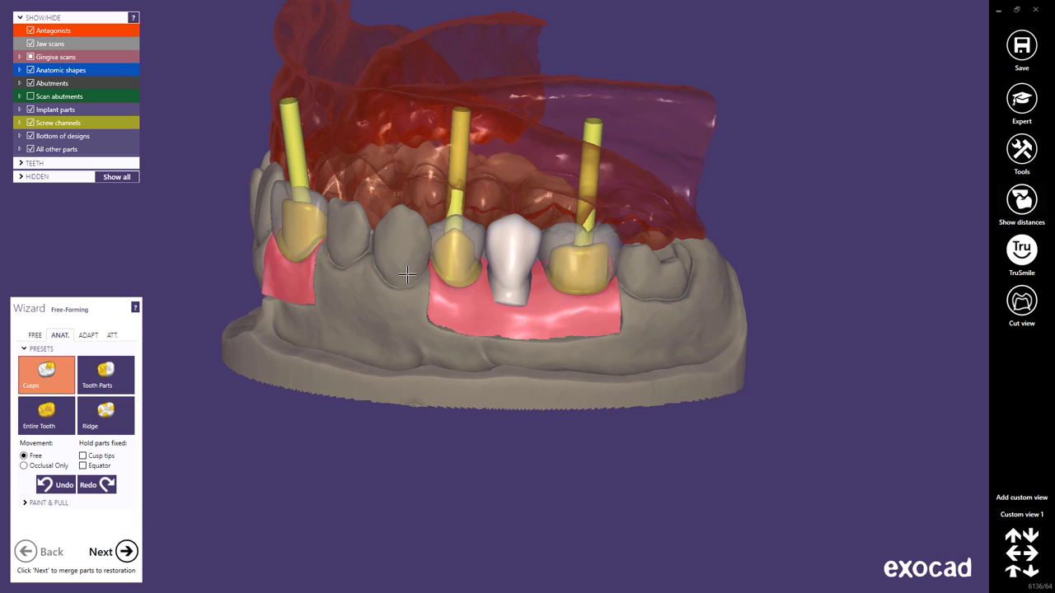
Open the cut view and place the cut through the middle implant crown, beside the white tooth.
{"action": "left_click", "coordinate": [1023, 303]}
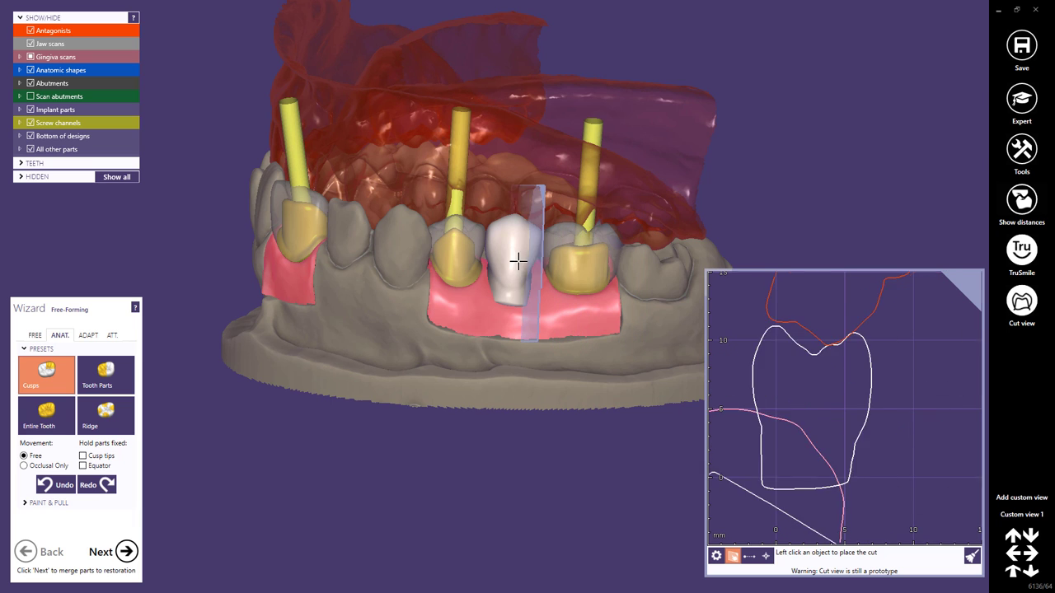
{"action": "left_click", "coordinate": [454, 250]}
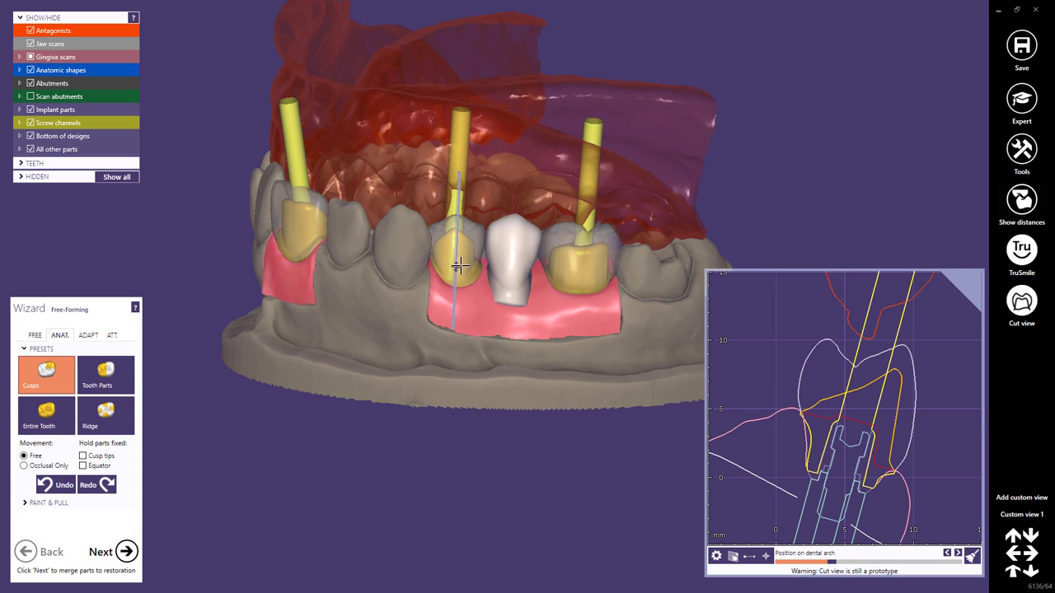
{"action": "right_click_drag", "start_coordinate": [393, 293], "coordinate": [387, 291]}
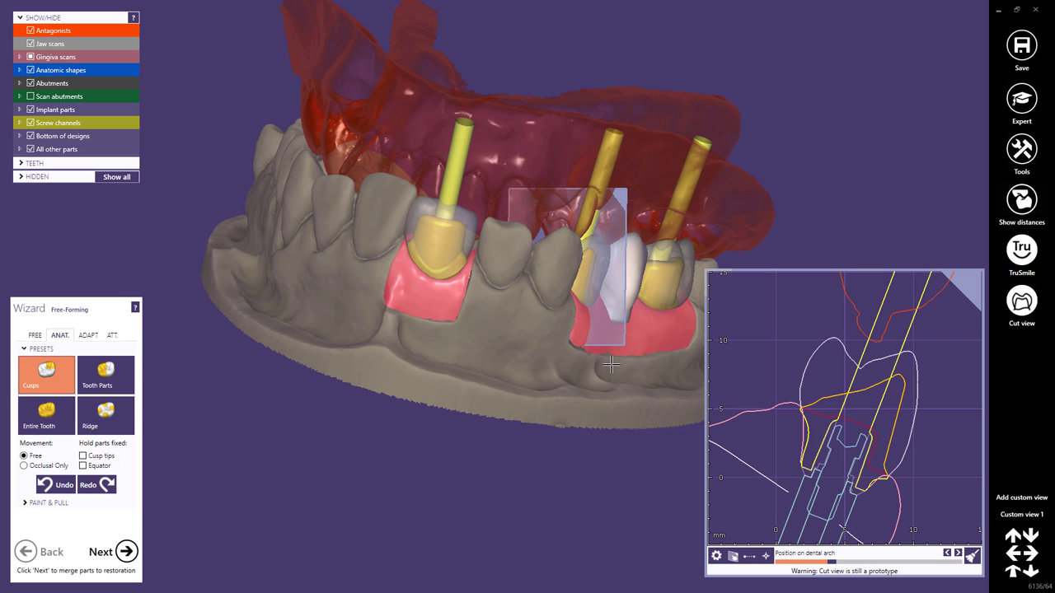
{"action": "right_click_drag", "start_coordinate": [608, 369], "coordinate": [608, 369]}
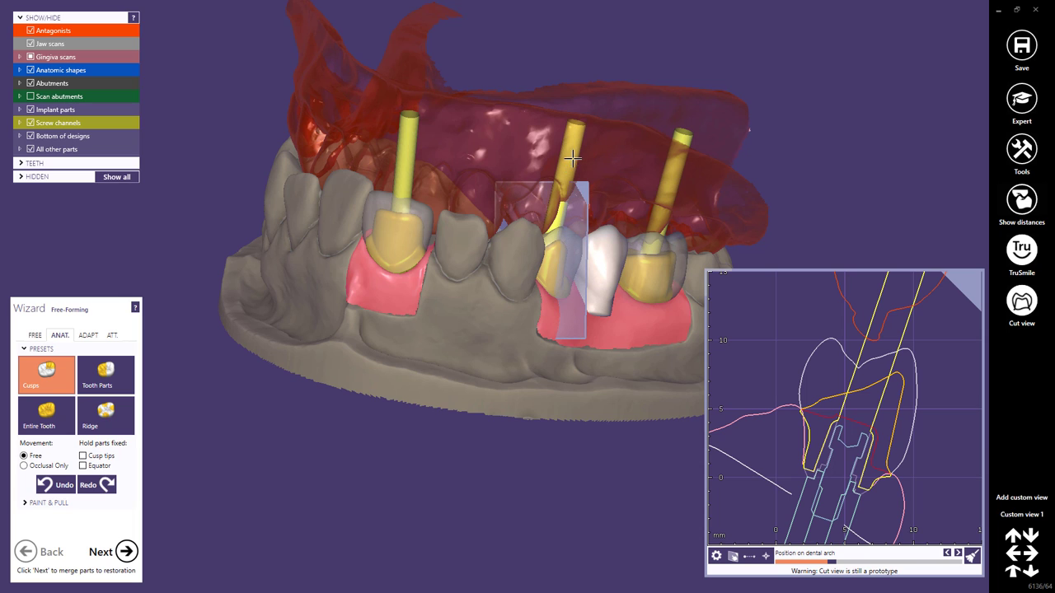
Shift the cut plane from the middle implant's screw channel toward the white tooth.
{"action": "left_click_drag", "start_coordinate": [584, 183], "coordinate": [597, 175]}
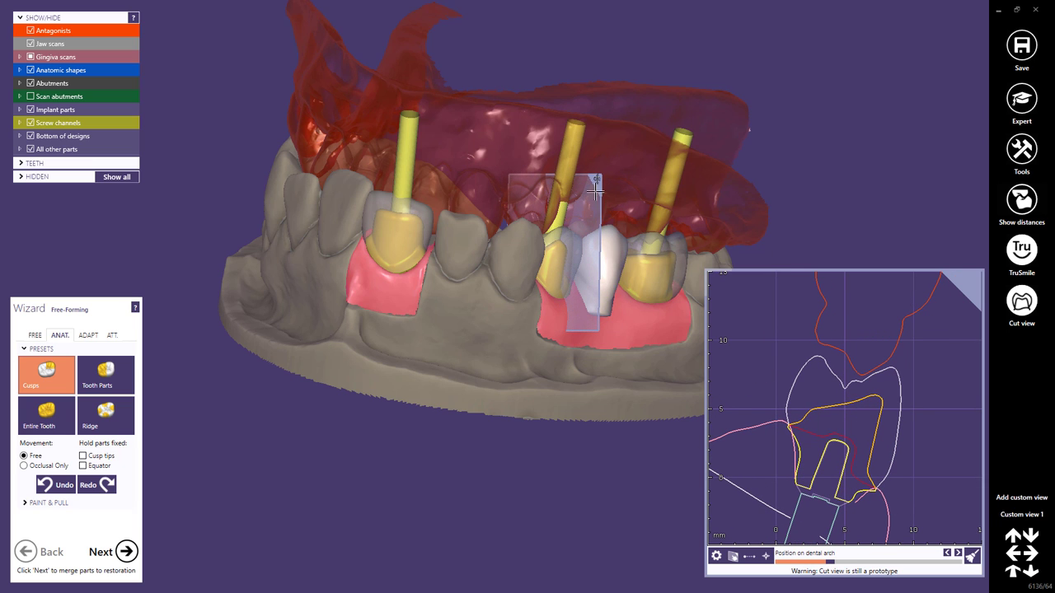
{"action": "mouse_move", "coordinate": [600, 254]}
{"action": "left_mouse_down"}
{"action": "mouse_move", "coordinate": [612, 255]}
{"action": "mouse_move", "coordinate": [605, 249]}
{"action": "left_mouse_up"}
{"action": "right_click_drag", "start_coordinate": [579, 206], "coordinate": [570, 206]}
{"action": "scroll", "coordinate": [552, 268], "scroll_direction": "up", "scroll_amount": 3}
{"action": "scroll", "coordinate": [480, 169], "scroll_direction": "up", "scroll_amount": 3}
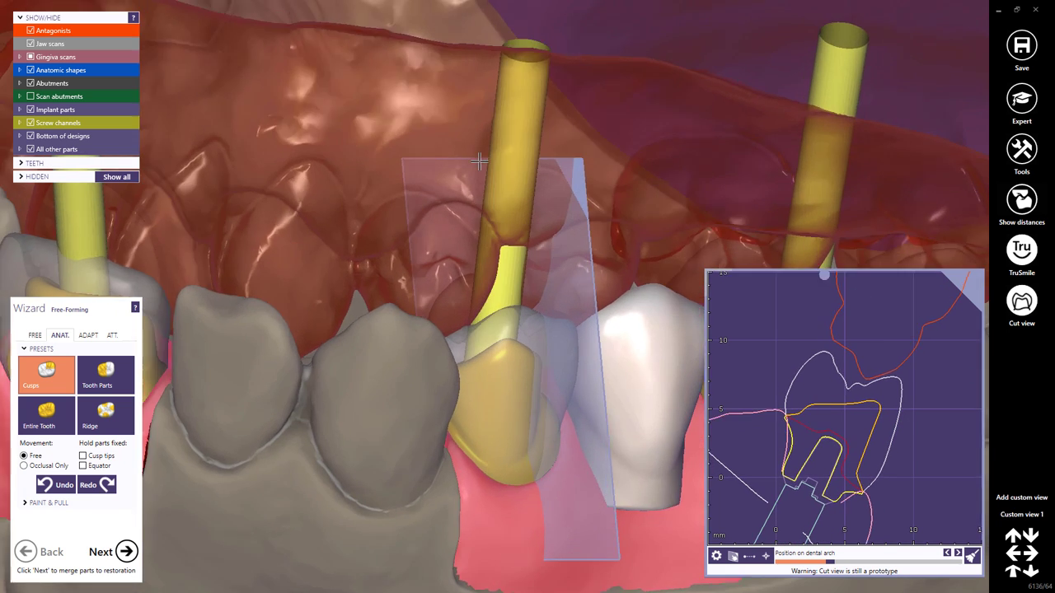
Turn the cut plane slightly at the middle implant crown by its side edge handle.
{"action": "right_click_drag", "start_coordinate": [480, 164], "coordinate": [495, 238]}
{"action": "left_click_drag", "start_coordinate": [498, 242], "coordinate": [514, 272]}
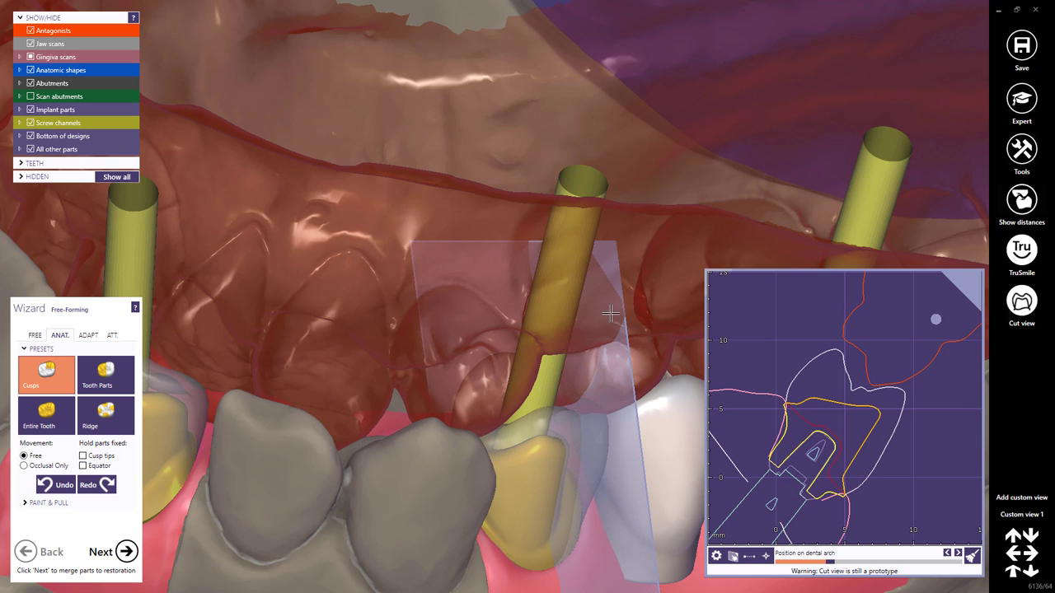
{"action": "mouse_move", "coordinate": [629, 353]}
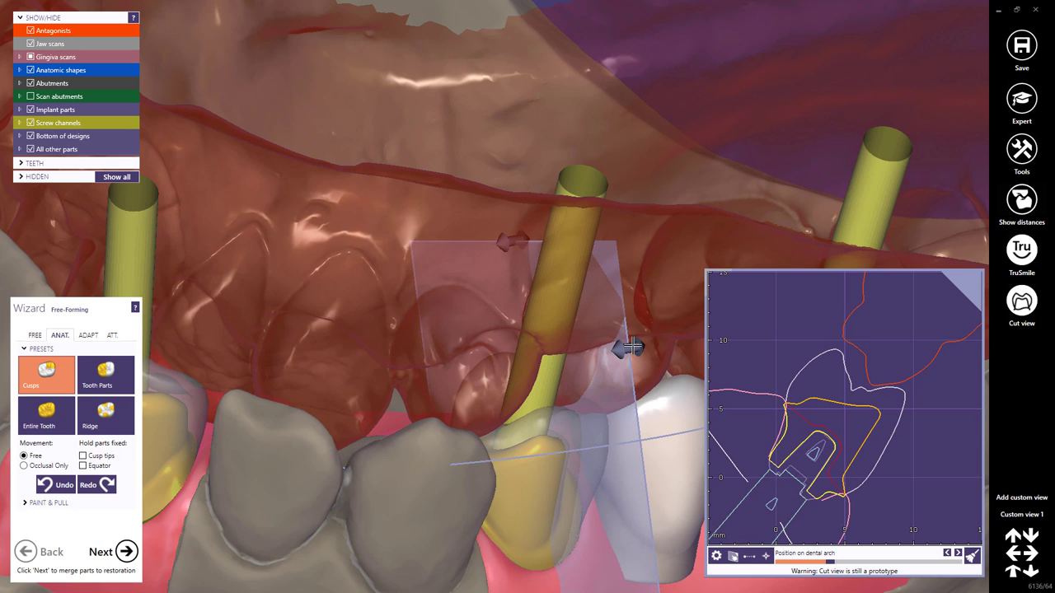
{"action": "mouse_move", "coordinate": [628, 349]}
{"action": "left_mouse_down"}
{"action": "mouse_move", "coordinate": [640, 356]}
{"action": "mouse_move", "coordinate": [664, 342]}
{"action": "mouse_move", "coordinate": [573, 353]}
{"action": "mouse_move", "coordinate": [629, 346]}
{"action": "left_mouse_up"}
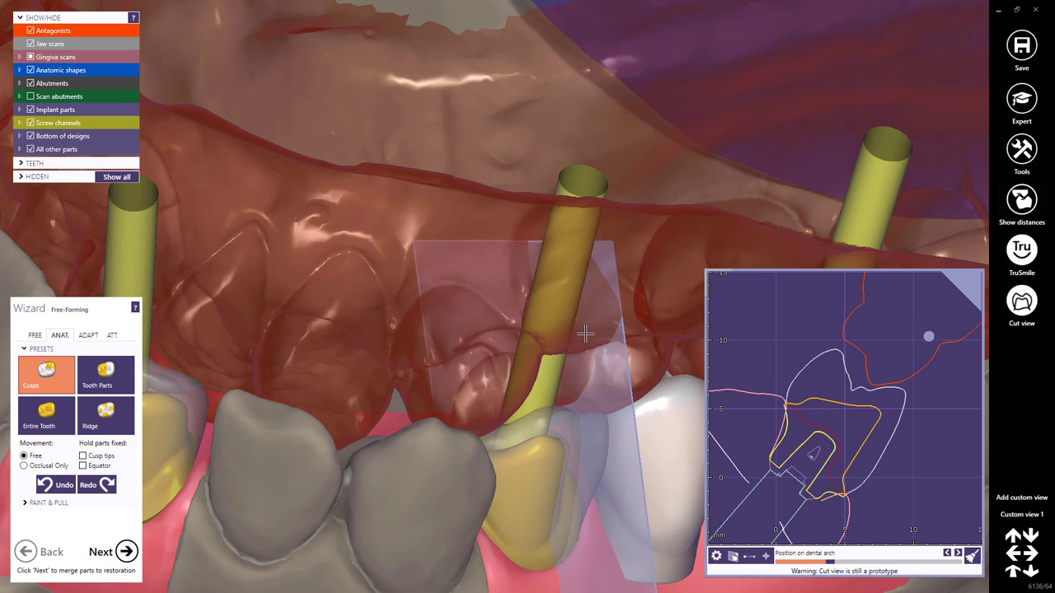
{"action": "right_click_drag", "start_coordinate": [588, 336], "coordinate": [585, 333]}
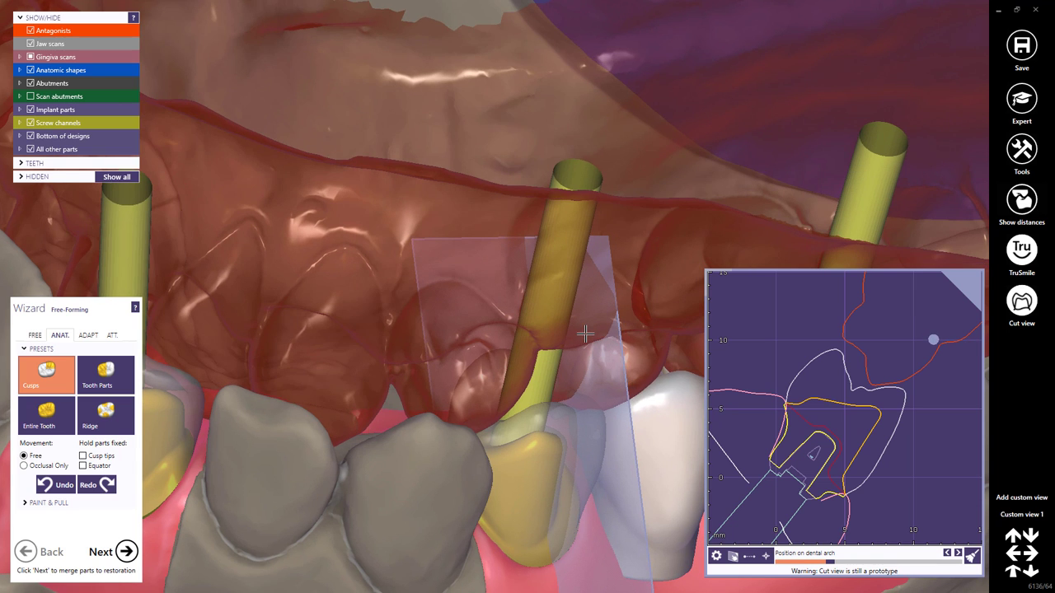
{"action": "right_click_drag", "start_coordinate": [585, 334], "coordinate": [577, 333]}
{"action": "scroll", "coordinate": [584, 332], "scroll_direction": "down", "scroll_amount": 2}
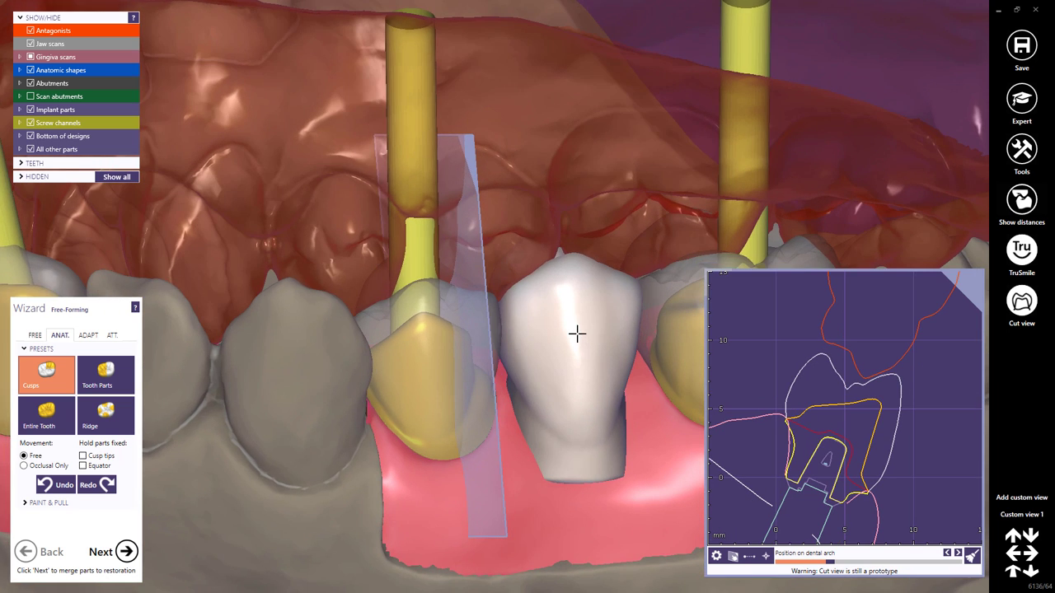
Examine the middle implant crown's cross-section in the cut view at several magnifications, including its contact with the antagonist.
{"action": "scroll", "coordinate": [576, 333], "scroll_direction": "down", "scroll_amount": 3}
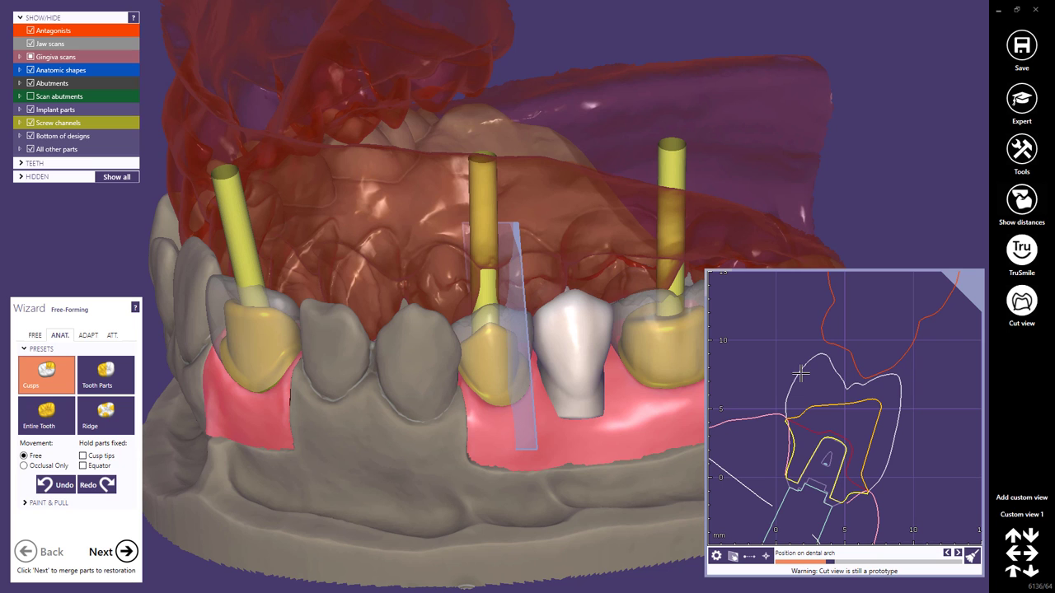
{"action": "scroll", "coordinate": [808, 383], "scroll_direction": "down", "scroll_amount": 3}
{"action": "scroll", "coordinate": [809, 382], "scroll_direction": "up", "scroll_amount": 4}
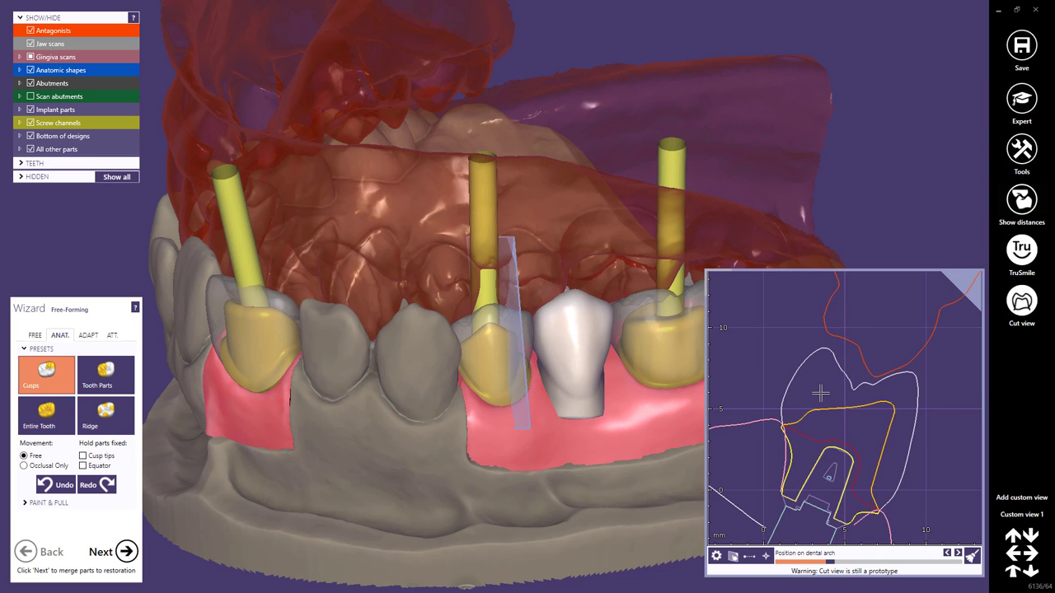
{"action": "scroll", "coordinate": [821, 392], "scroll_direction": "up", "scroll_amount": 2}
{"action": "scroll", "coordinate": [820, 393], "scroll_direction": "down", "scroll_amount": 3}
{"action": "scroll", "coordinate": [819, 393], "scroll_direction": "down", "scroll_amount": 2}
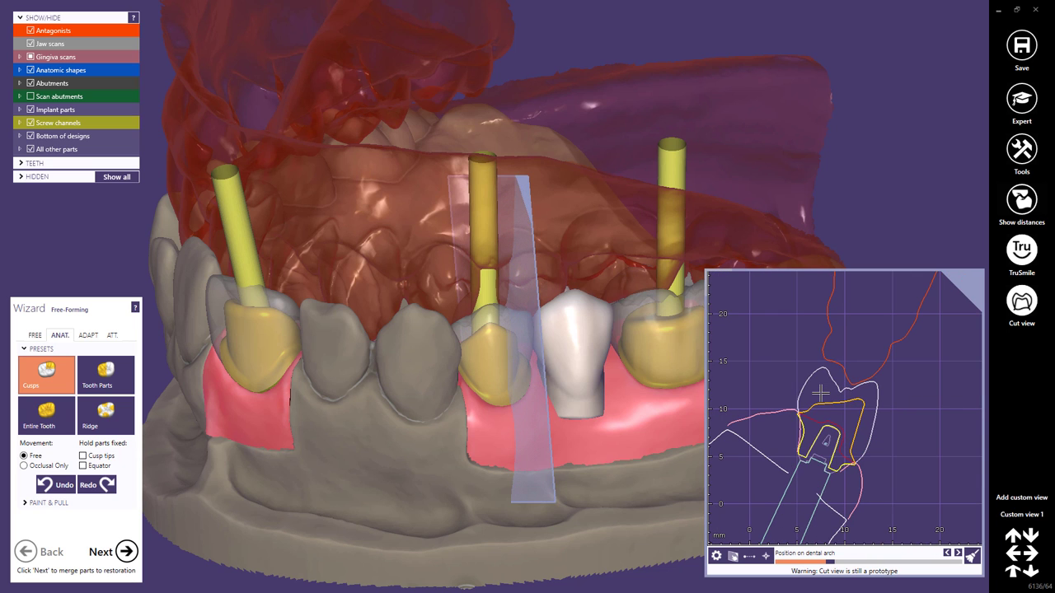
{"action": "scroll", "coordinate": [820, 393], "scroll_direction": "up", "scroll_amount": 2}
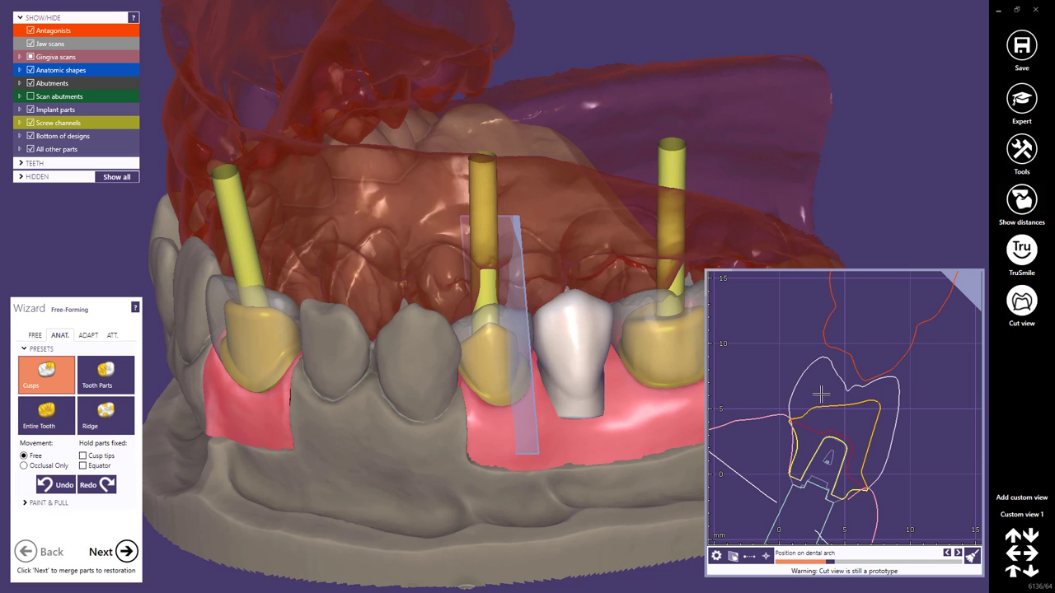
{"action": "scroll", "coordinate": [861, 396], "scroll_direction": "up", "scroll_amount": 2}
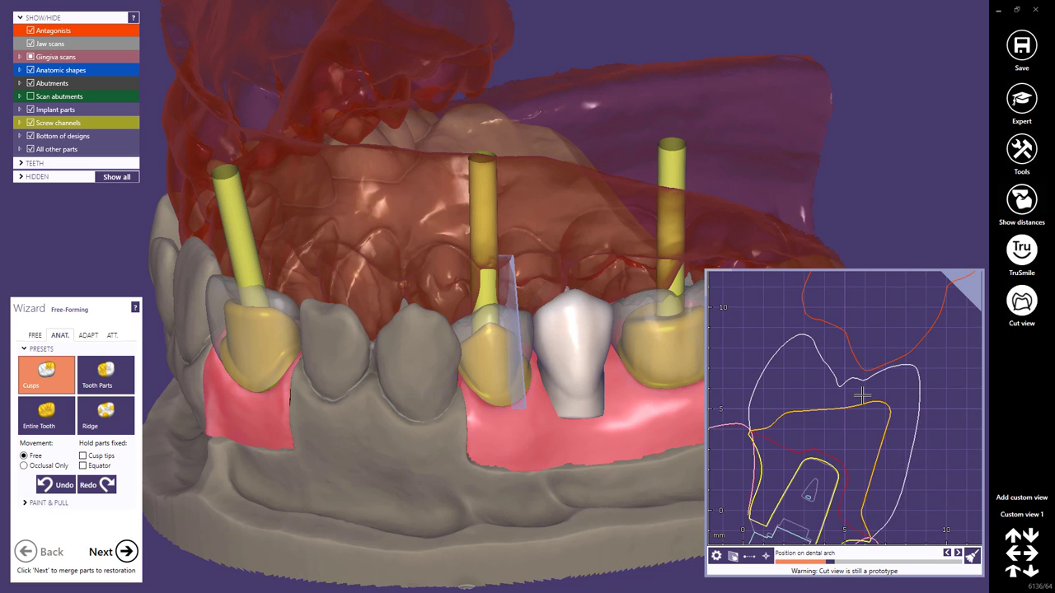
{"action": "scroll", "coordinate": [861, 395], "scroll_direction": "up", "scroll_amount": 3}
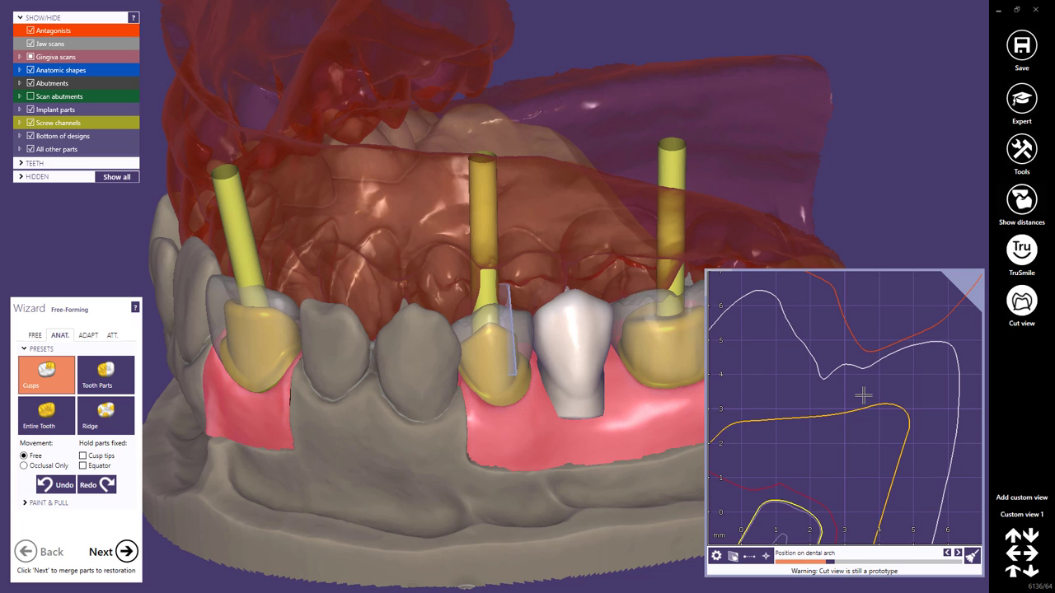
{"action": "scroll", "coordinate": [863, 396], "scroll_direction": "down", "scroll_amount": 6}
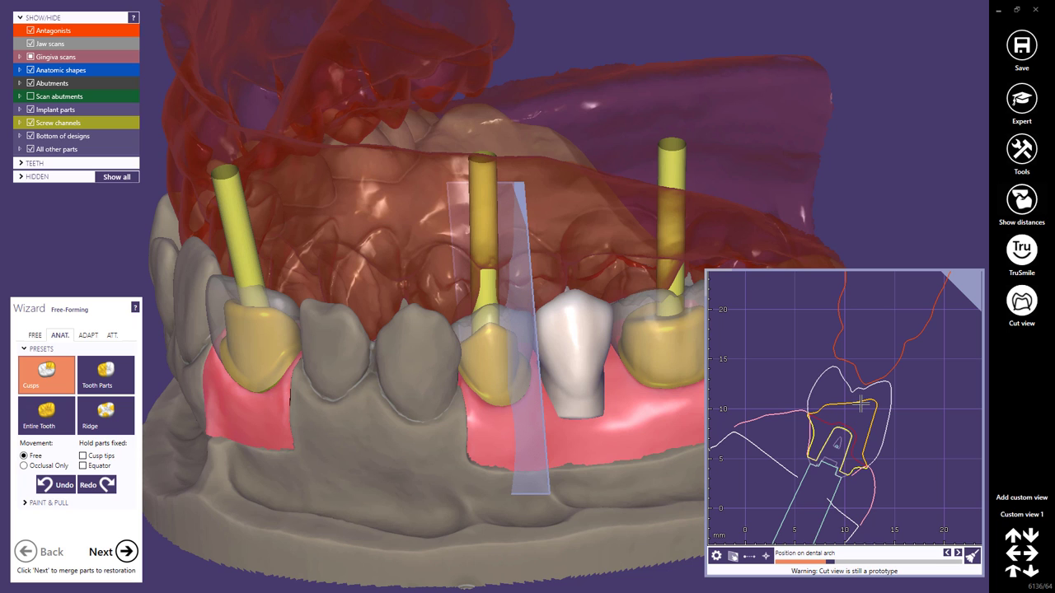
{"action": "mouse_move", "coordinate": [860, 402]}
{"action": "left_mouse_down"}
{"action": "mouse_move", "coordinate": [875, 321]}
{"action": "mouse_move", "coordinate": [834, 346]}
{"action": "mouse_move", "coordinate": [856, 386]}
{"action": "left_mouse_up"}
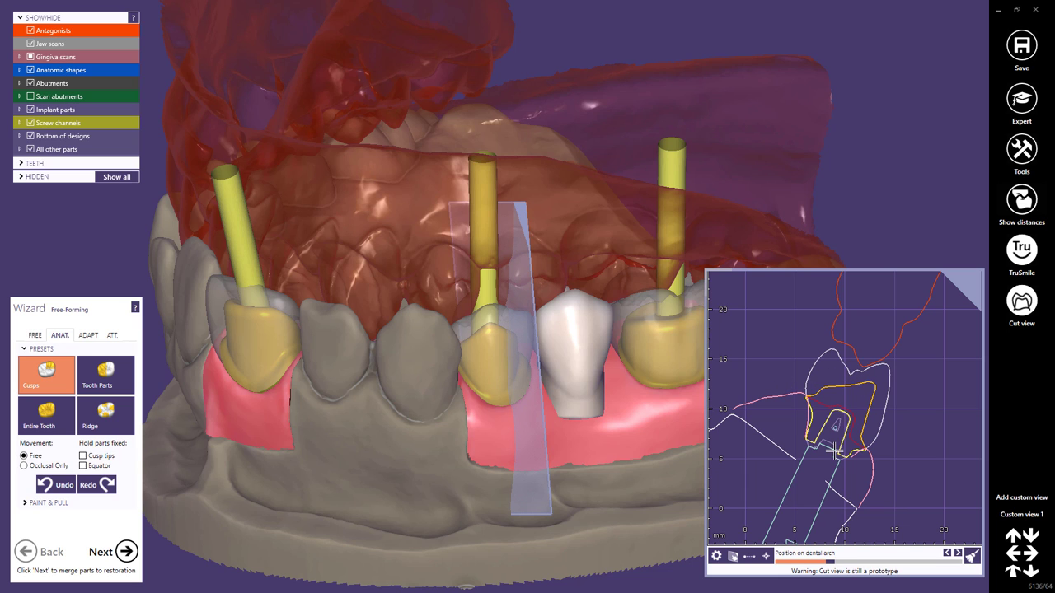
Move the cut back and forth along the dental arch between the middle implant crown and the white tooth.
{"action": "scroll", "coordinate": [834, 452], "scroll_direction": "down", "scroll_amount": 7}
{"action": "scroll", "coordinate": [834, 452], "scroll_direction": "up", "scroll_amount": 2}
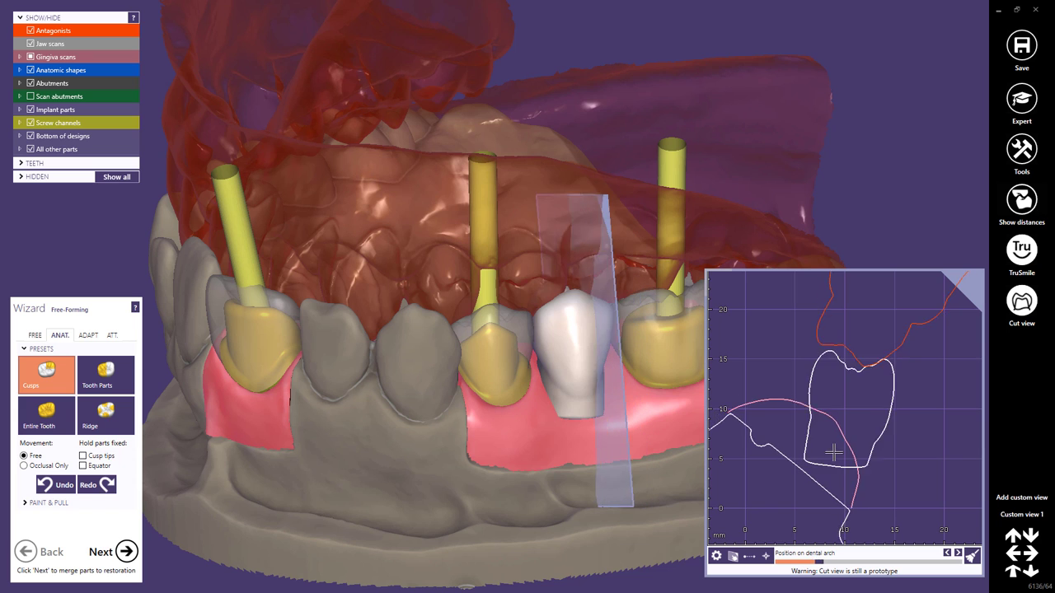
{"action": "scroll", "coordinate": [833, 449], "scroll_direction": "up", "scroll_amount": 8}
{"action": "scroll", "coordinate": [834, 449], "scroll_direction": "down", "scroll_amount": 2}
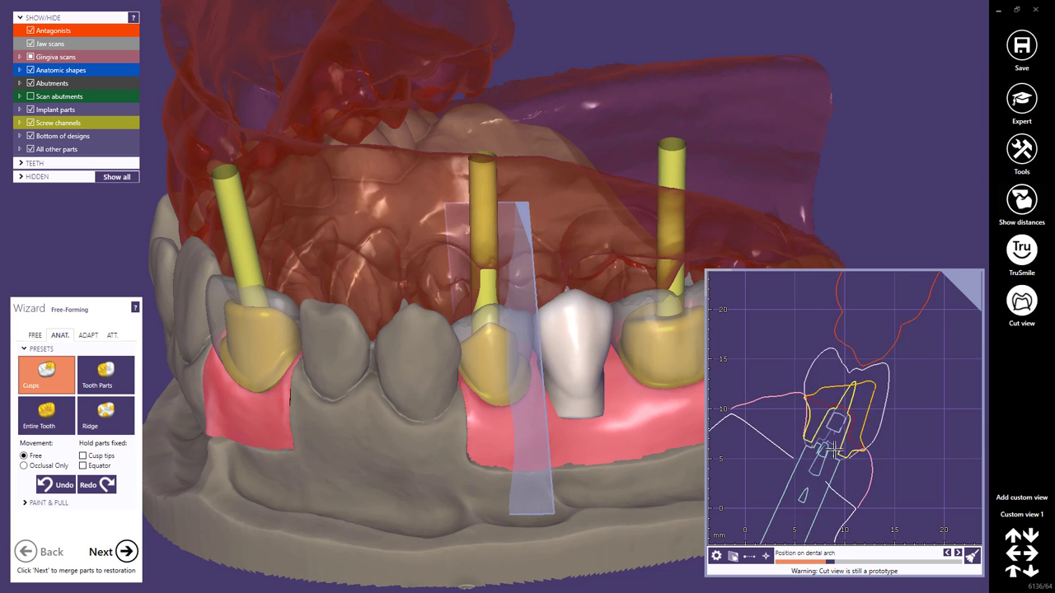
{"action": "scroll", "coordinate": [833, 449], "scroll_direction": "down", "scroll_amount": 5}
{"action": "scroll", "coordinate": [833, 449], "scroll_direction": "up", "scroll_amount": 4}
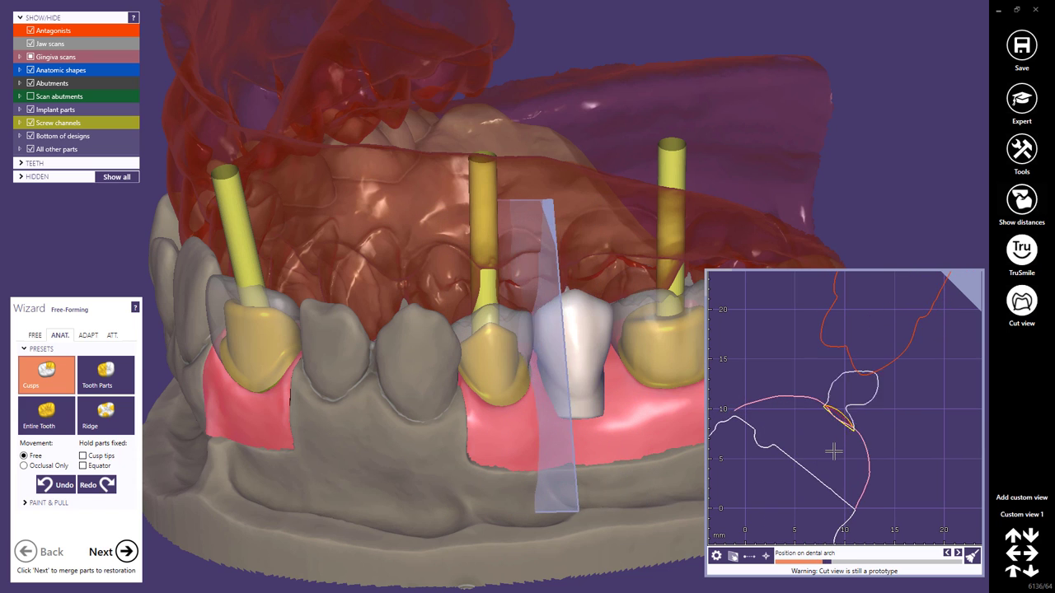
{"action": "scroll", "coordinate": [834, 449], "scroll_direction": "up", "scroll_amount": 2}
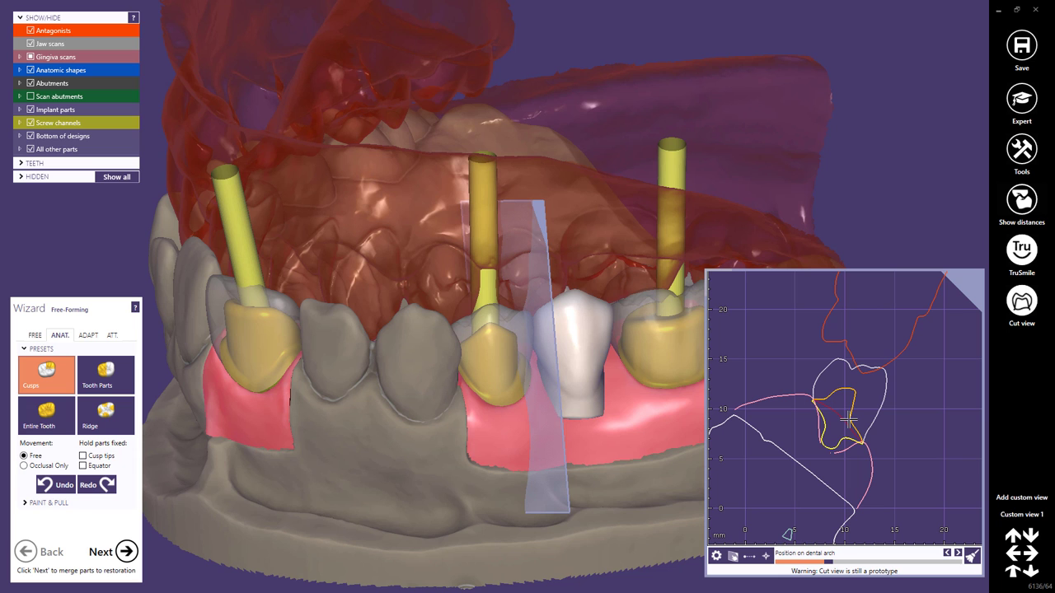
Rotate the cut plane around the middle implant crown to inspect its cross-section at different angles.
{"action": "scroll", "coordinate": [847, 420], "scroll_direction": "down", "scroll_amount": 5}
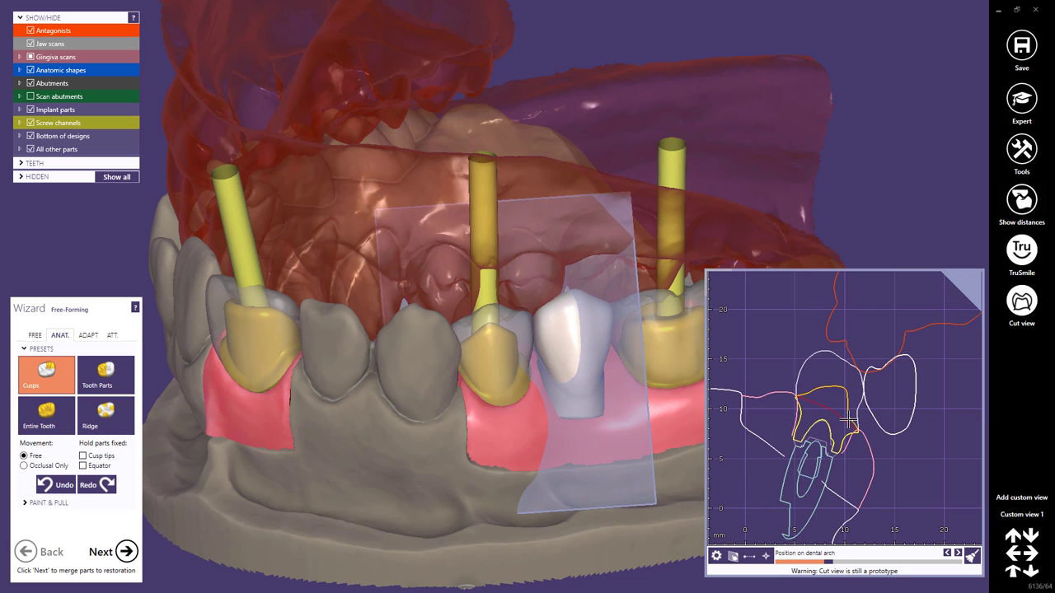
{"action": "scroll", "coordinate": [848, 419], "scroll_direction": "up", "scroll_amount": 3}
{"action": "scroll", "coordinate": [849, 420], "scroll_direction": "down", "scroll_amount": 6, "text": "ctrl"}
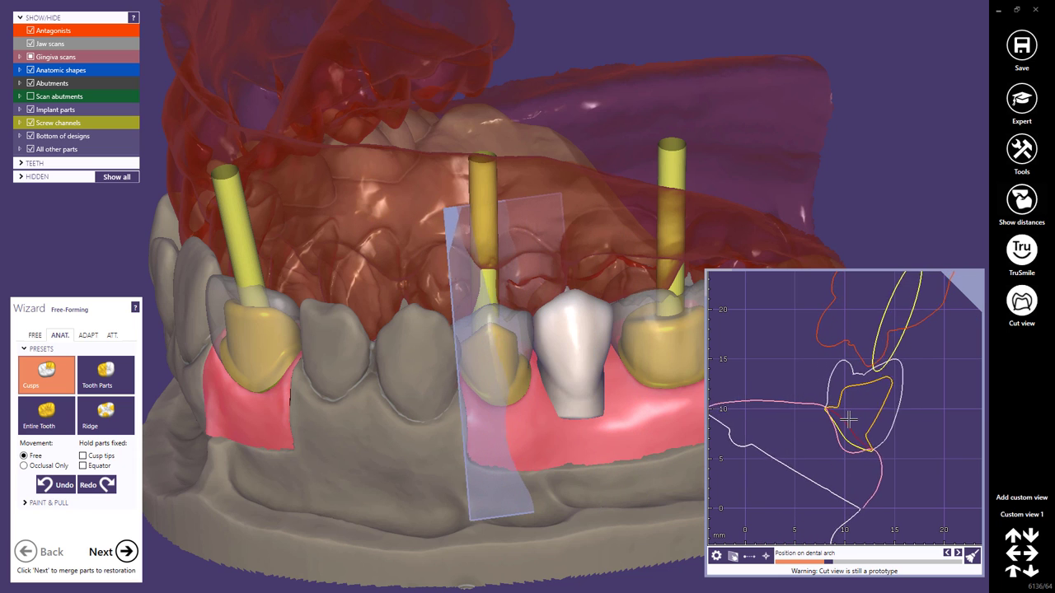
{"action": "scroll", "coordinate": [848, 420], "scroll_direction": "down", "scroll_amount": 6, "text": "ctrl"}
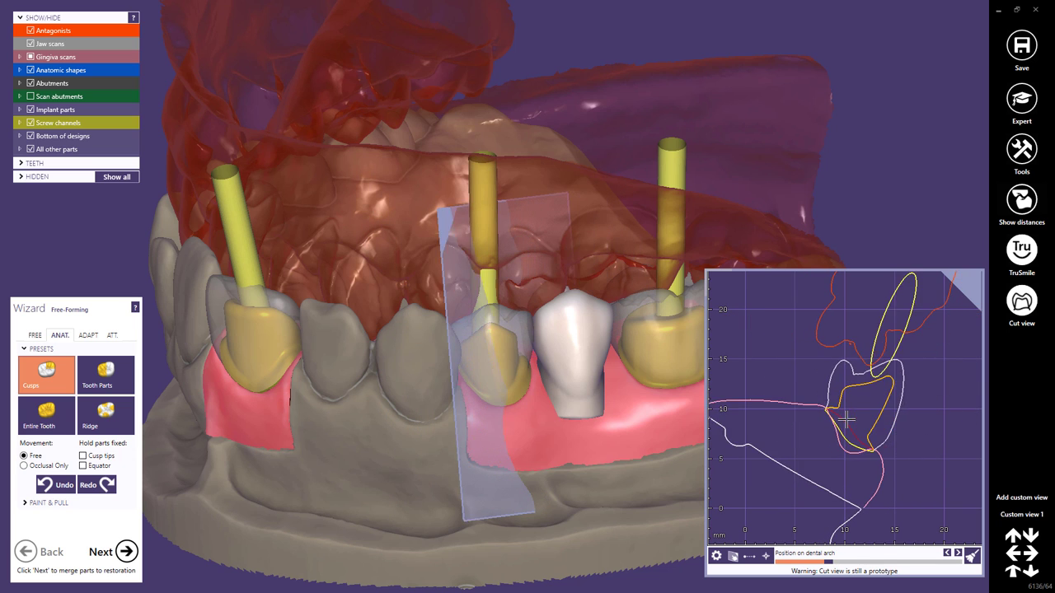
{"action": "scroll", "coordinate": [849, 421], "scroll_direction": "down", "scroll_amount": 2, "text": "ctrl"}
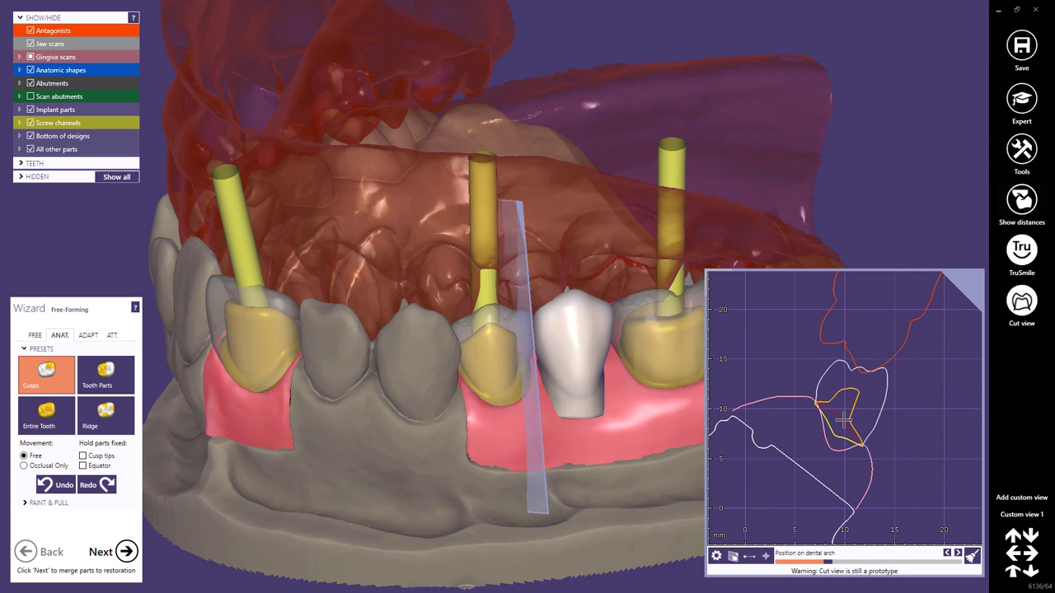
{"action": "scroll", "coordinate": [843, 420], "scroll_direction": "down", "scroll_amount": 2}
{"action": "scroll", "coordinate": [843, 419], "scroll_direction": "up", "scroll_amount": 5}
{"action": "scroll", "coordinate": [843, 421], "scroll_direction": "down", "scroll_amount": 3, "text": "ctrl"}
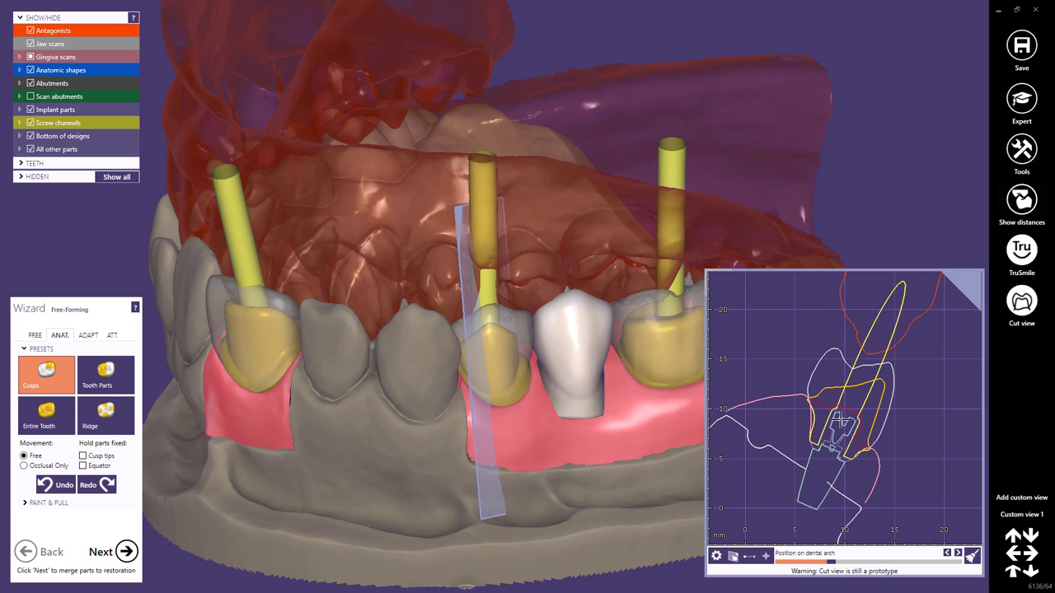
Sweep the cut along the dental arch to the rear implant crown and back to the middle implant's screw channel.
{"action": "scroll", "coordinate": [835, 428], "scroll_direction": "up", "scroll_amount": 3}
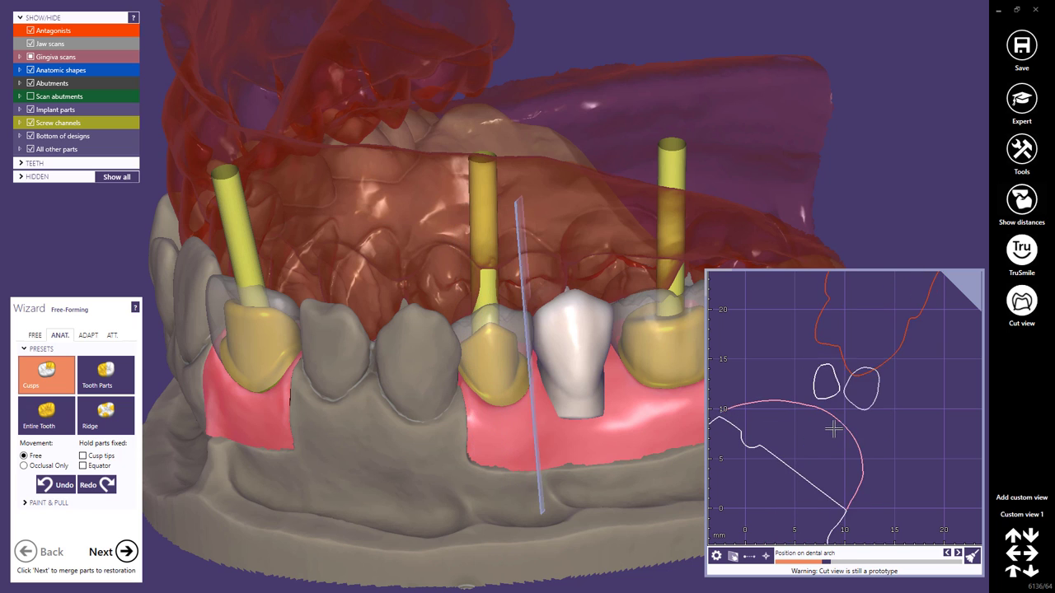
{"action": "scroll", "coordinate": [834, 429], "scroll_direction": "up", "scroll_amount": 4}
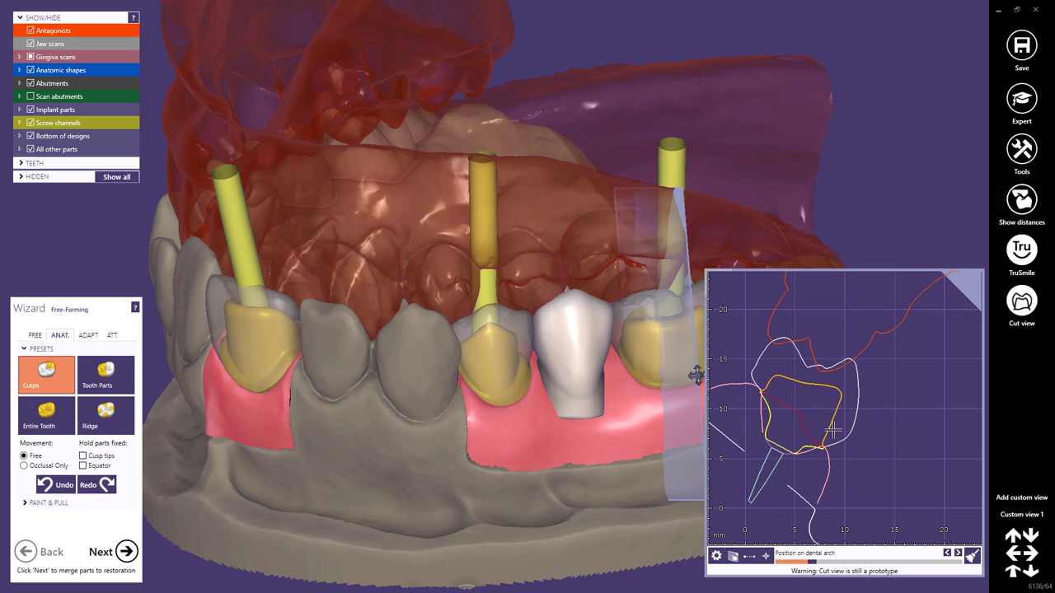
{"action": "scroll", "coordinate": [833, 428], "scroll_direction": "down", "scroll_amount": 5}
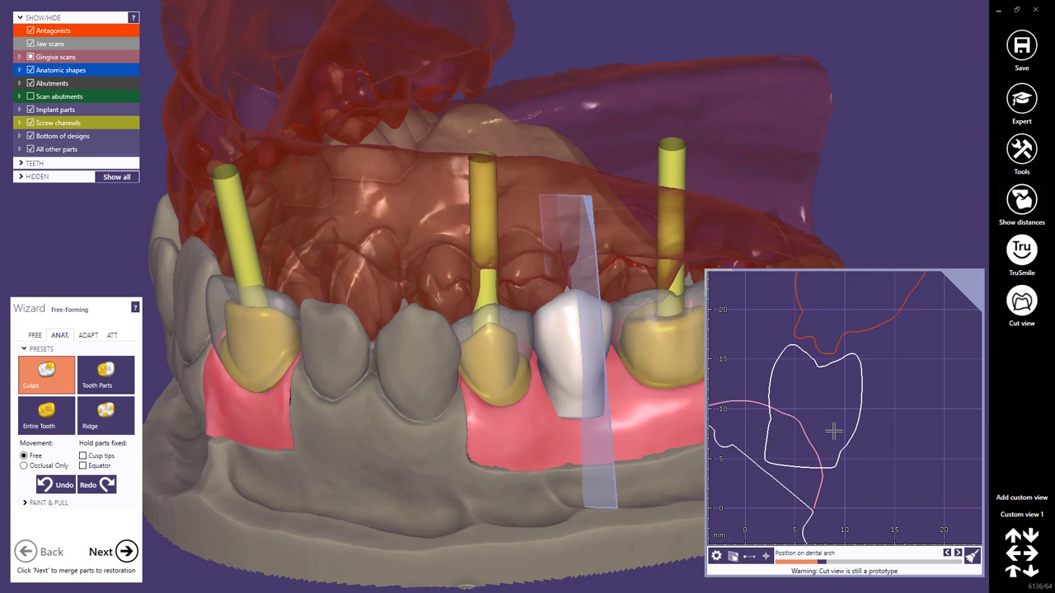
{"action": "scroll", "coordinate": [834, 429], "scroll_direction": "down", "scroll_amount": 5}
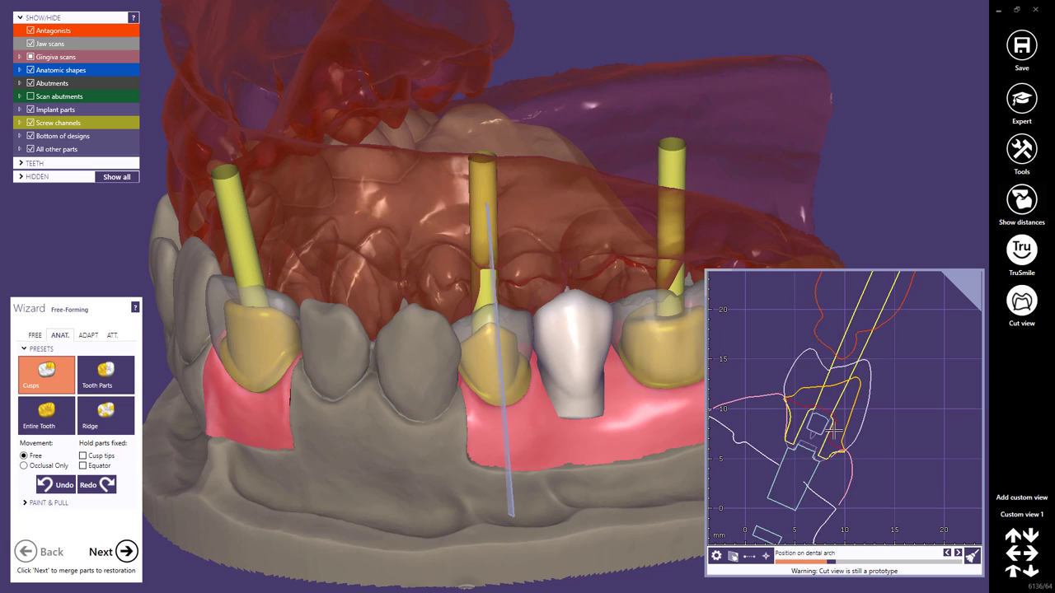
{"action": "scroll", "coordinate": [834, 432], "scroll_direction": "down", "scroll_amount": 1}
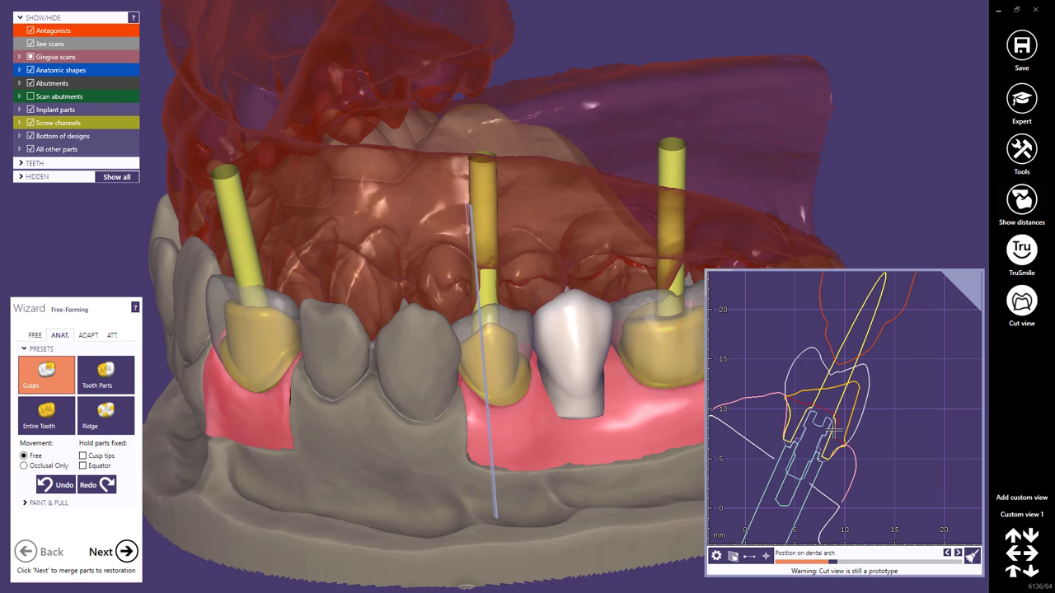
Change the cut's position on the dental arch to the rear implant's screw channel.
{"action": "right_click_drag", "start_coordinate": [834, 430], "coordinate": [846, 386]}
{"action": "left_click_drag", "start_coordinate": [847, 384], "coordinate": [847, 382]}
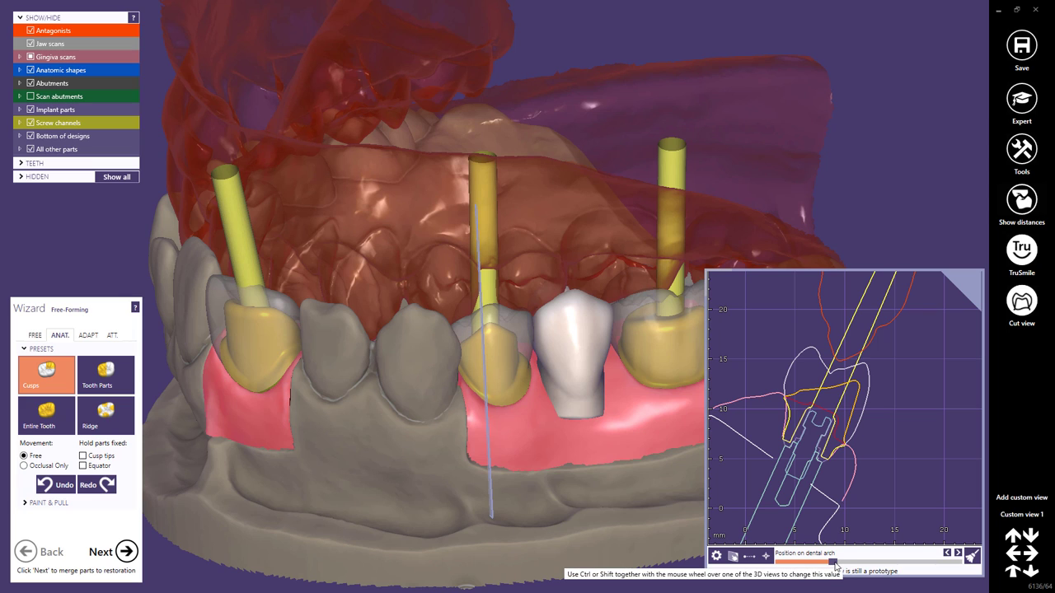
{"action": "left_click_drag", "start_coordinate": [835, 564], "coordinate": [810, 574]}
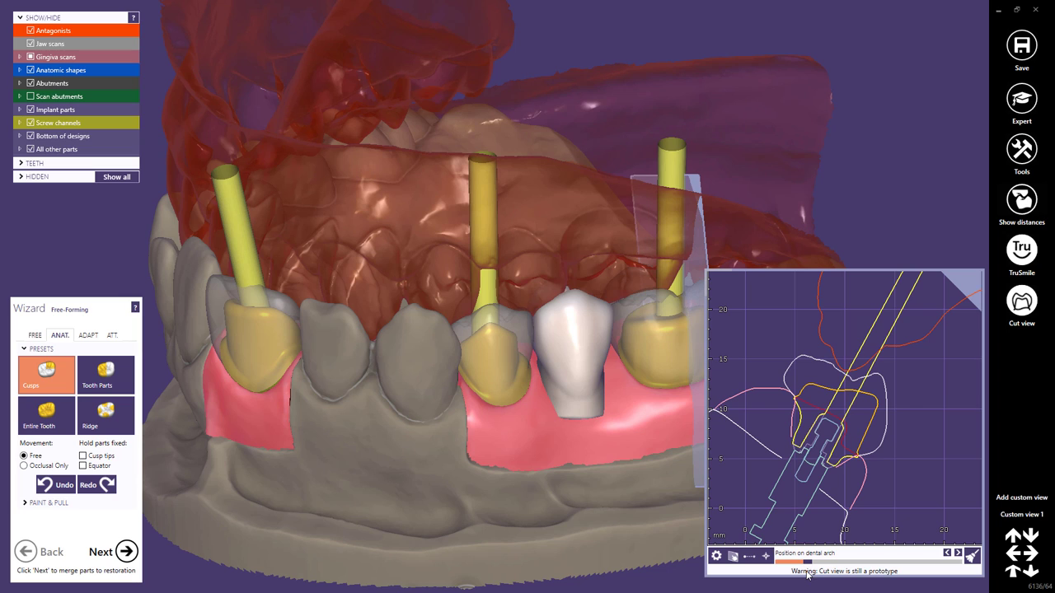
Define a new cut line through the middle implant crown, setting one point on the crown and the second on its screw channel.
{"action": "left_click", "coordinate": [749, 557]}
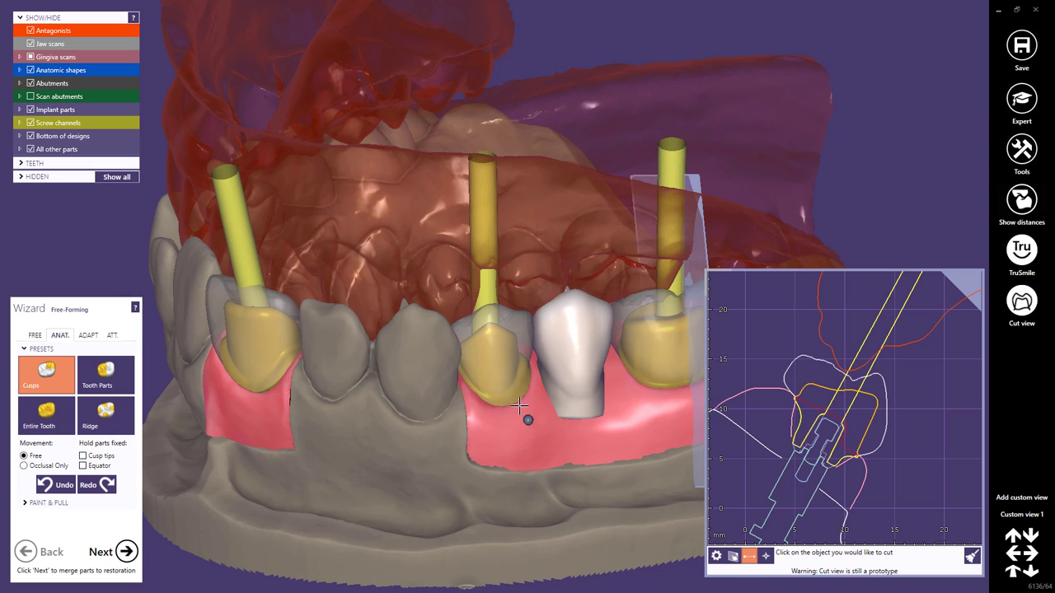
{"action": "left_click", "coordinate": [490, 362]}
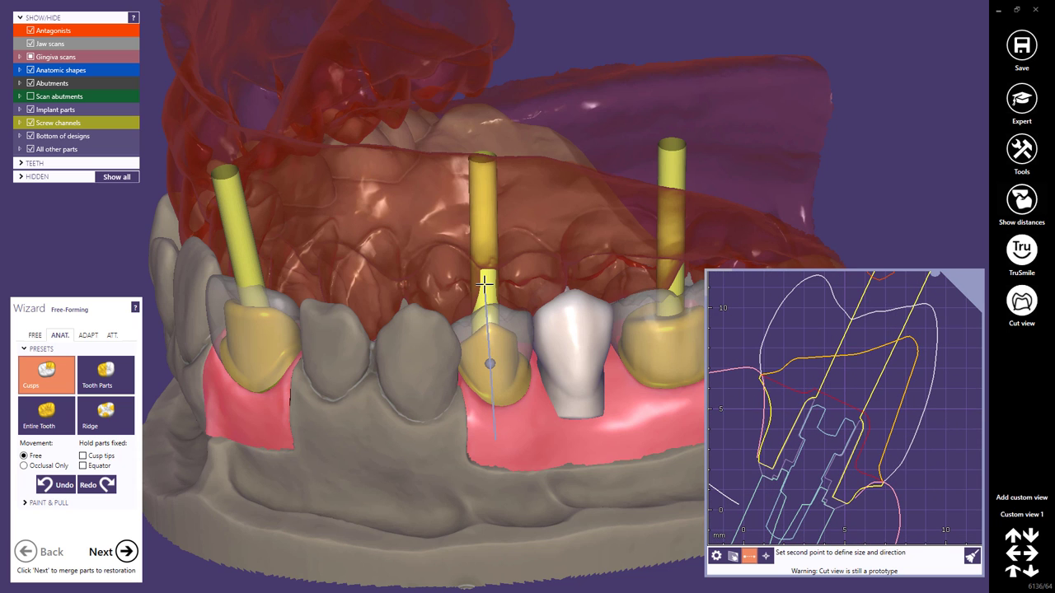
{"action": "left_click", "coordinate": [484, 284]}
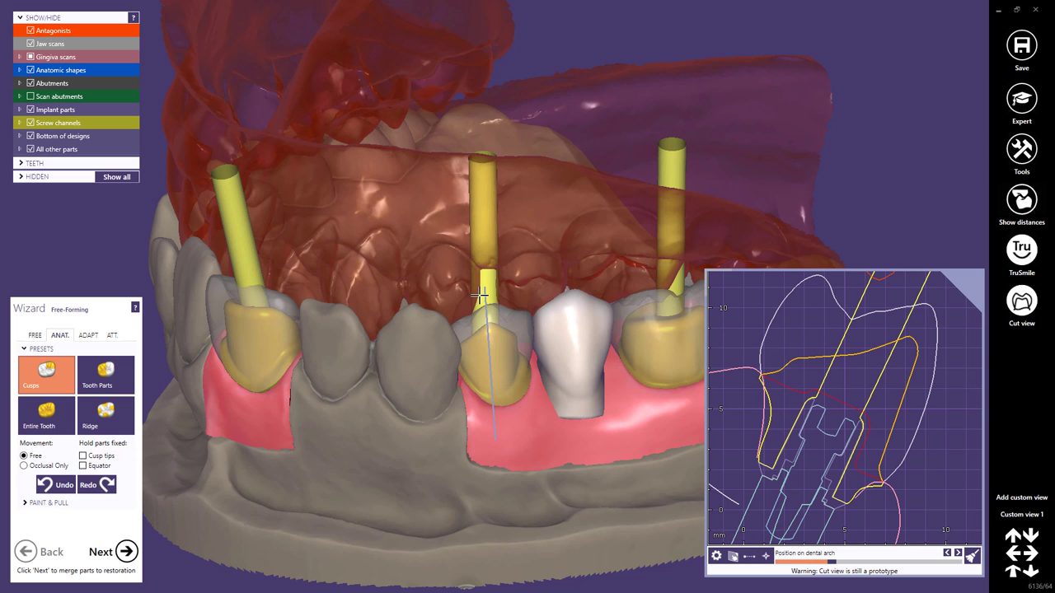
{"action": "middle_click_drag", "start_coordinate": [440, 372], "coordinate": [379, 365]}
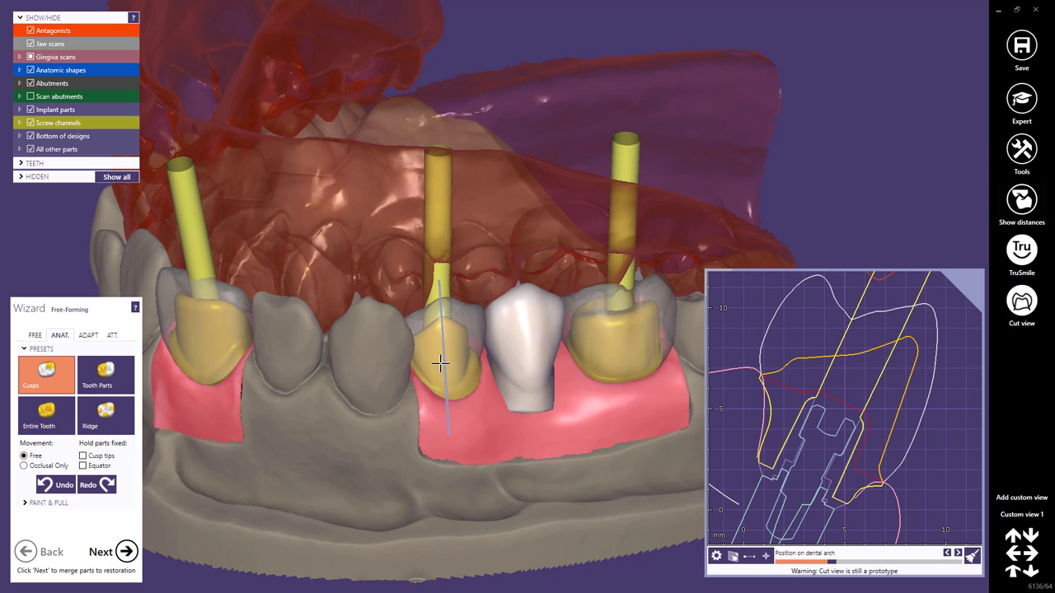
{"action": "scroll", "coordinate": [447, 369], "scroll_direction": "down", "scroll_amount": 1}
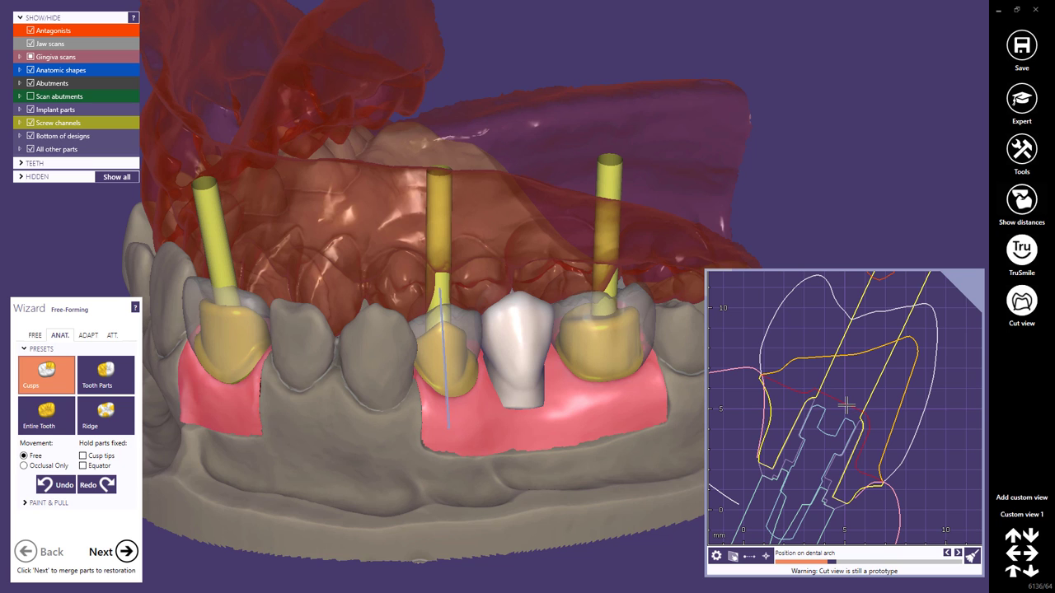
Focus the cut in the main viewer and examine the middle implant crown's cut plane from different sides.
{"action": "left_click", "coordinate": [766, 556]}
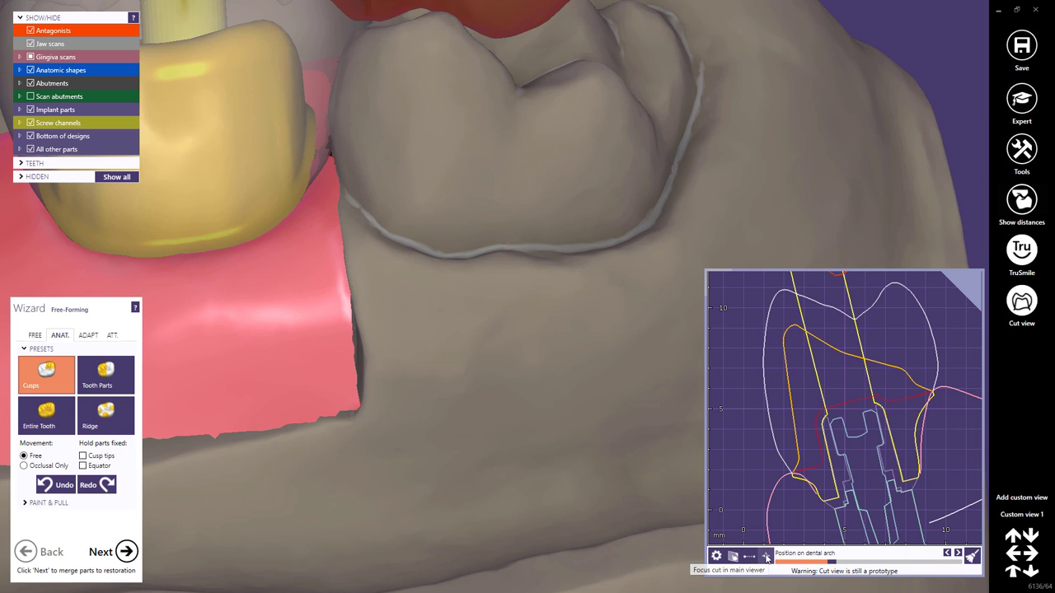
{"action": "left_click", "coordinate": [765, 556]}
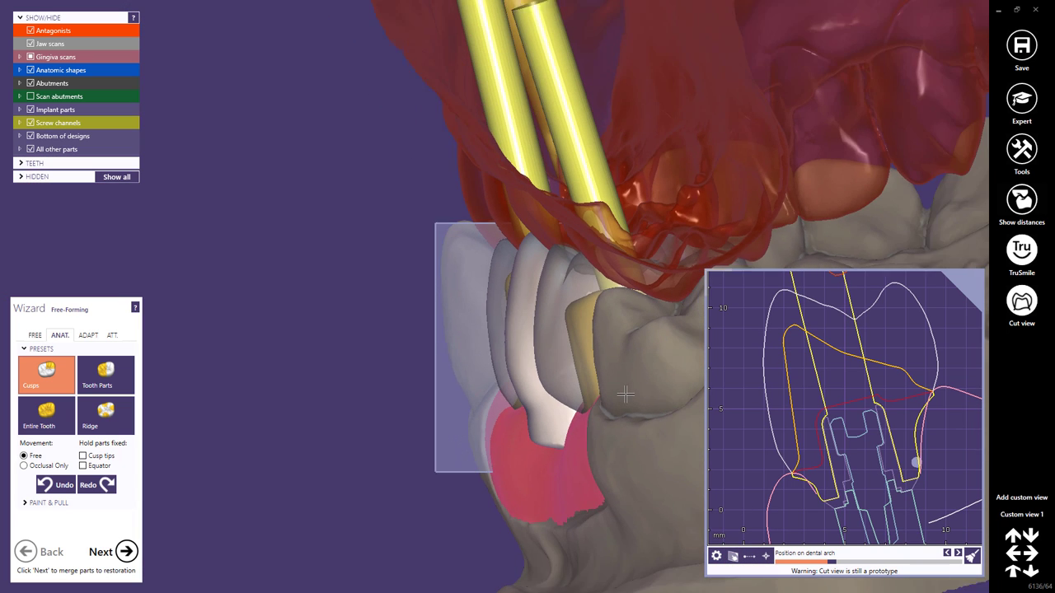
{"action": "middle_click_drag", "start_coordinate": [615, 397], "coordinate": [414, 350]}
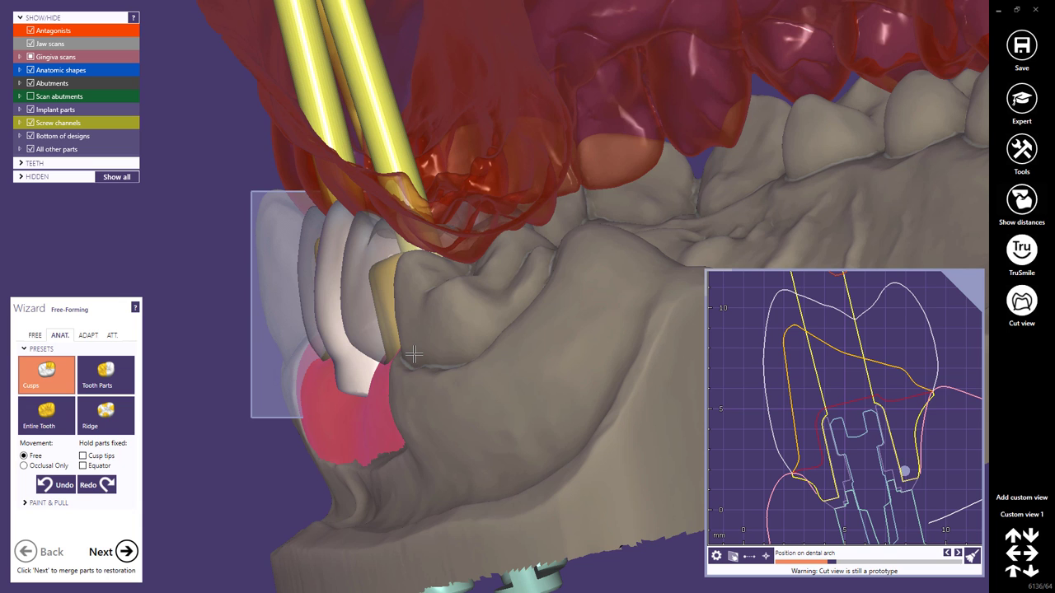
{"action": "scroll", "coordinate": [375, 351], "scroll_direction": "down", "scroll_amount": 2}
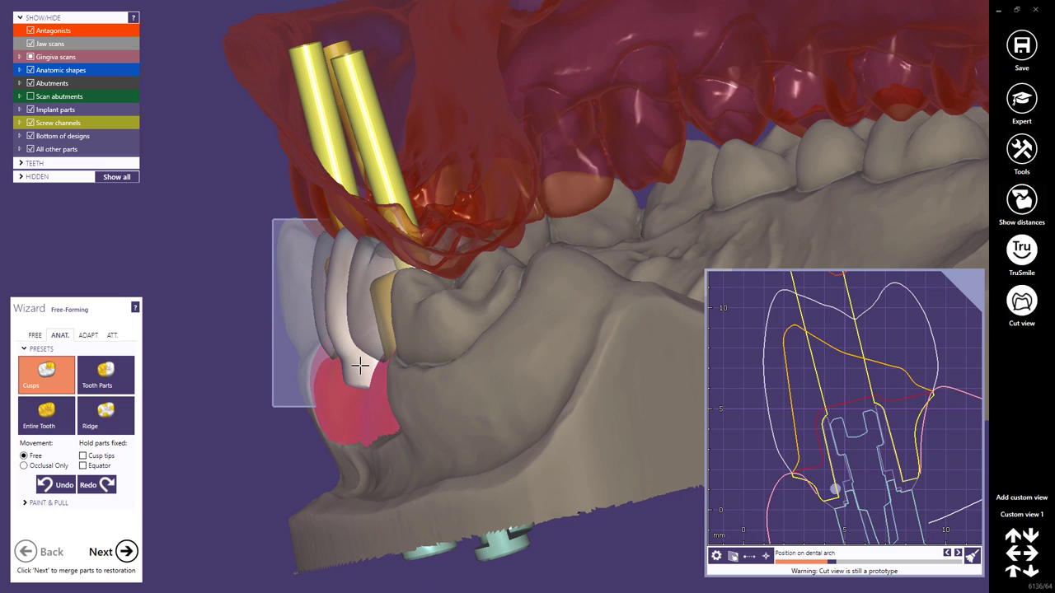
{"action": "right_click_drag", "start_coordinate": [360, 366], "coordinate": [496, 391]}
{"action": "scroll", "coordinate": [495, 391], "scroll_direction": "down", "scroll_amount": 3}
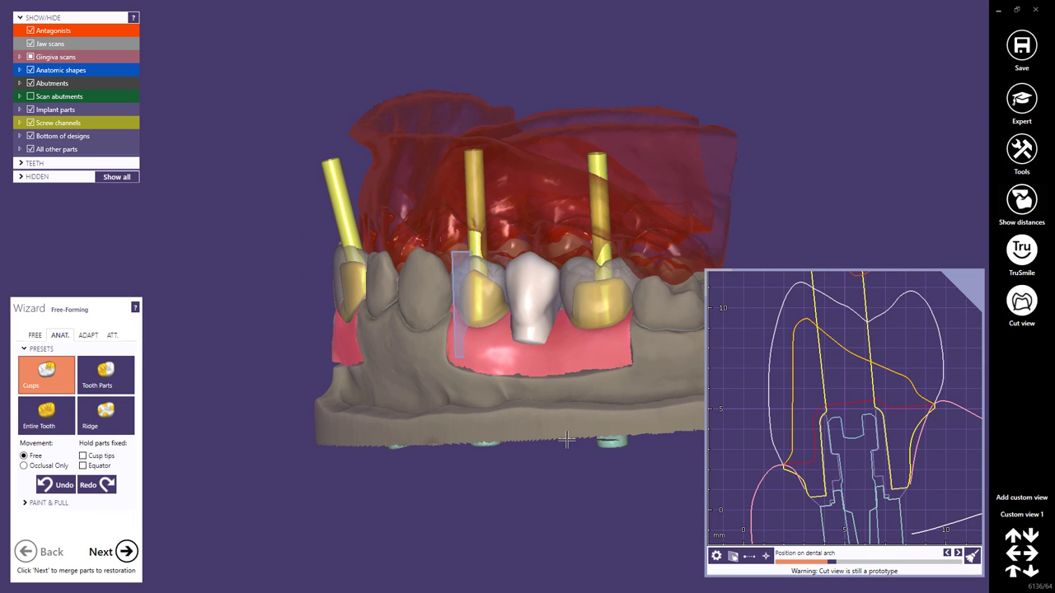
Place the cut on the rear implant crown and examine the edge of its inner framework up close in the section.
{"action": "left_click", "coordinate": [733, 558]}
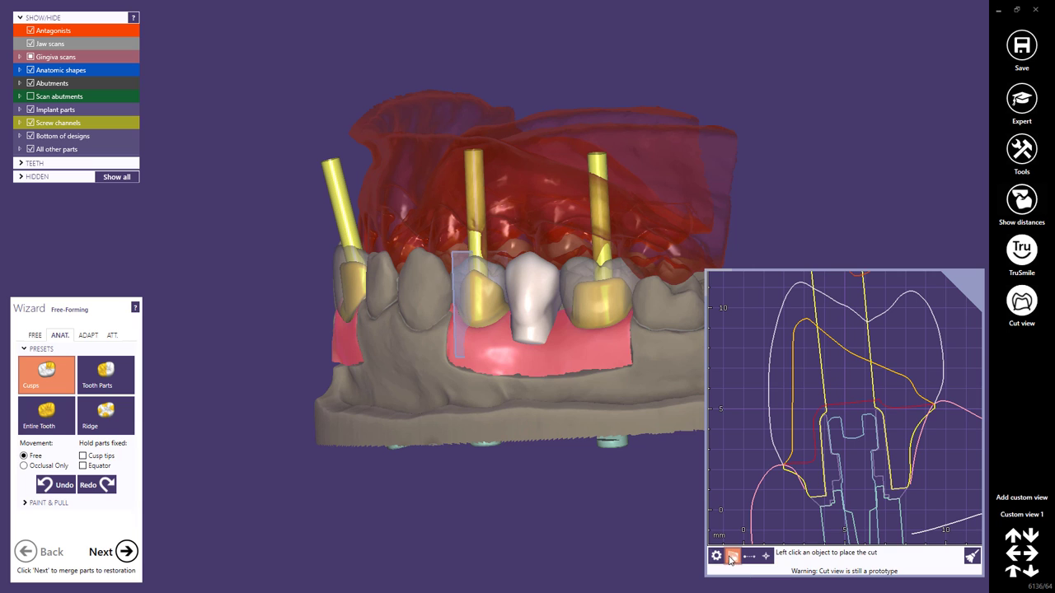
{"action": "left_click", "coordinate": [599, 296]}
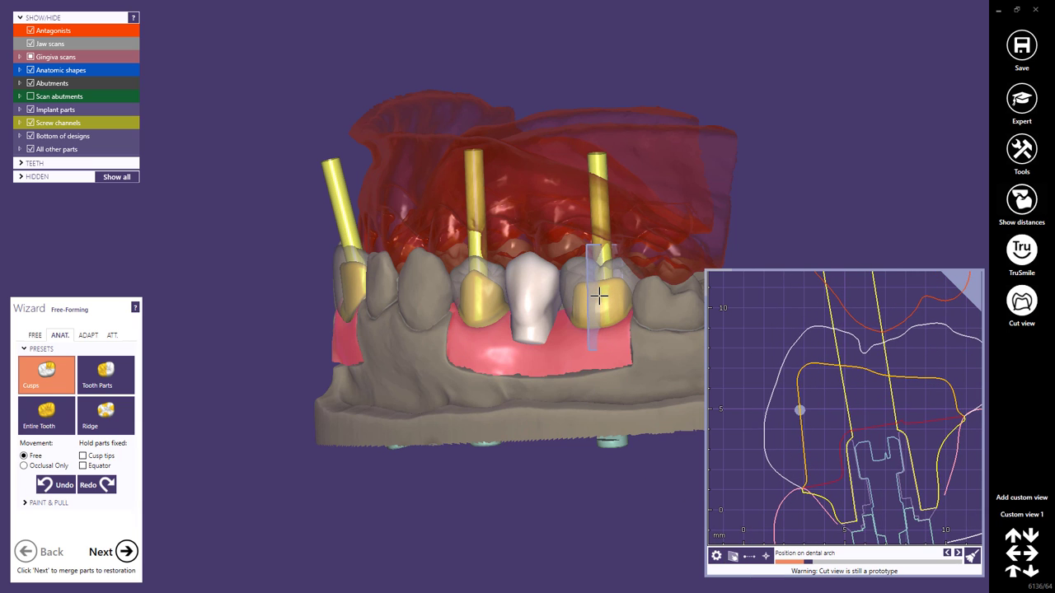
{"action": "scroll", "coordinate": [808, 379], "scroll_direction": "up", "scroll_amount": 4}
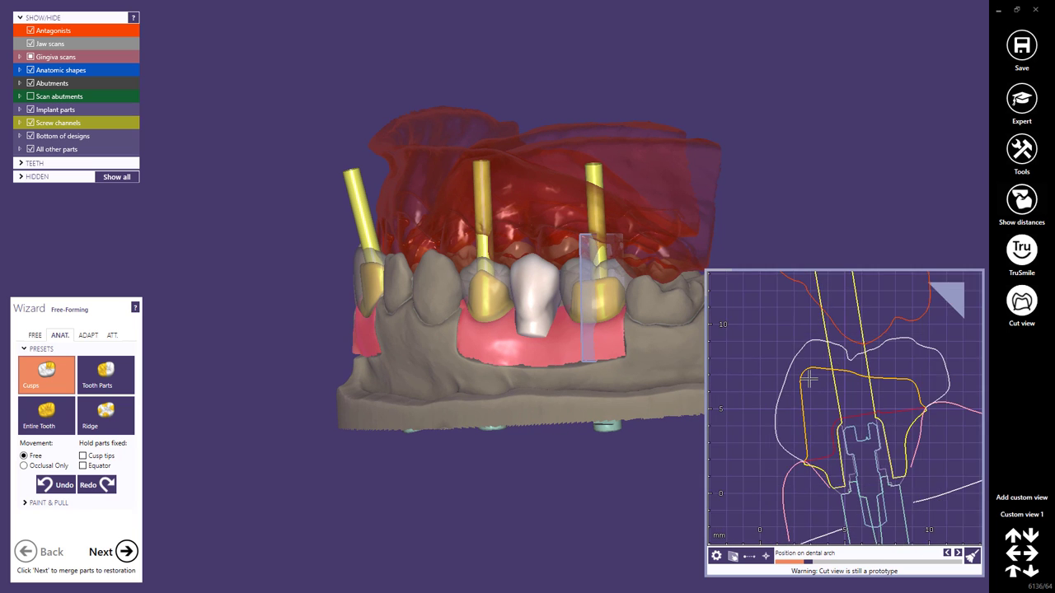
{"action": "scroll", "coordinate": [819, 377], "scroll_direction": "up", "scroll_amount": 1}
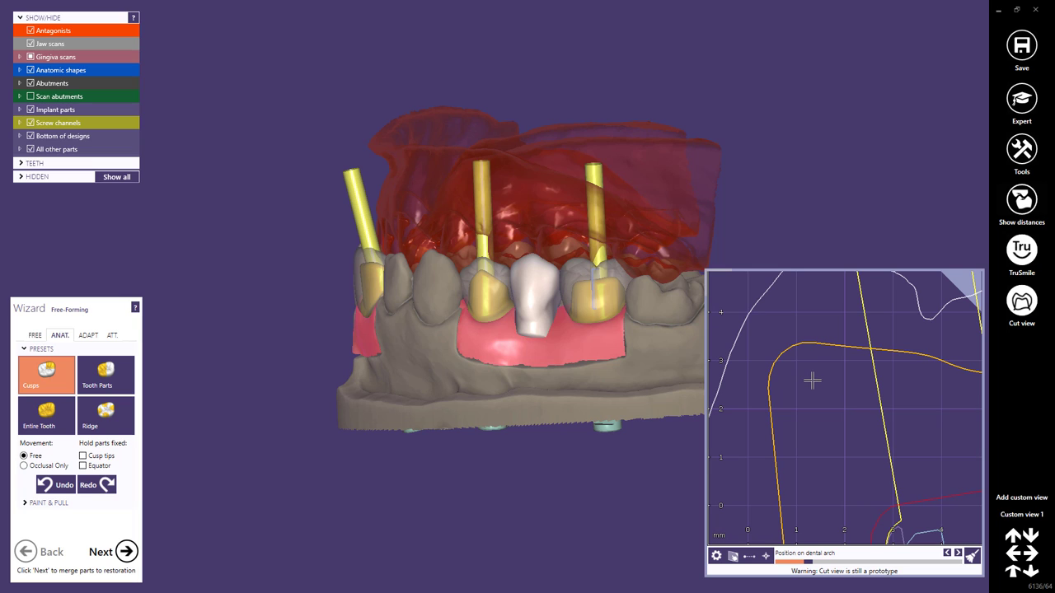
Make the cut follow the cursor automatically and switch to free-hand shaping with Add/Remove.
{"action": "left_click", "coordinate": [732, 556]}
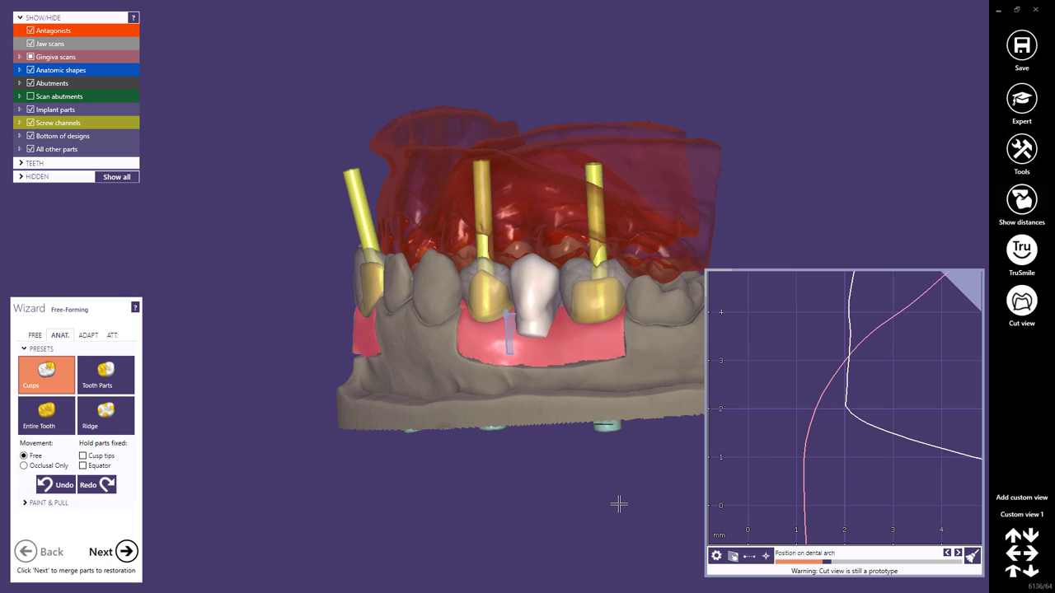
{"action": "left_click", "coordinate": [733, 558]}
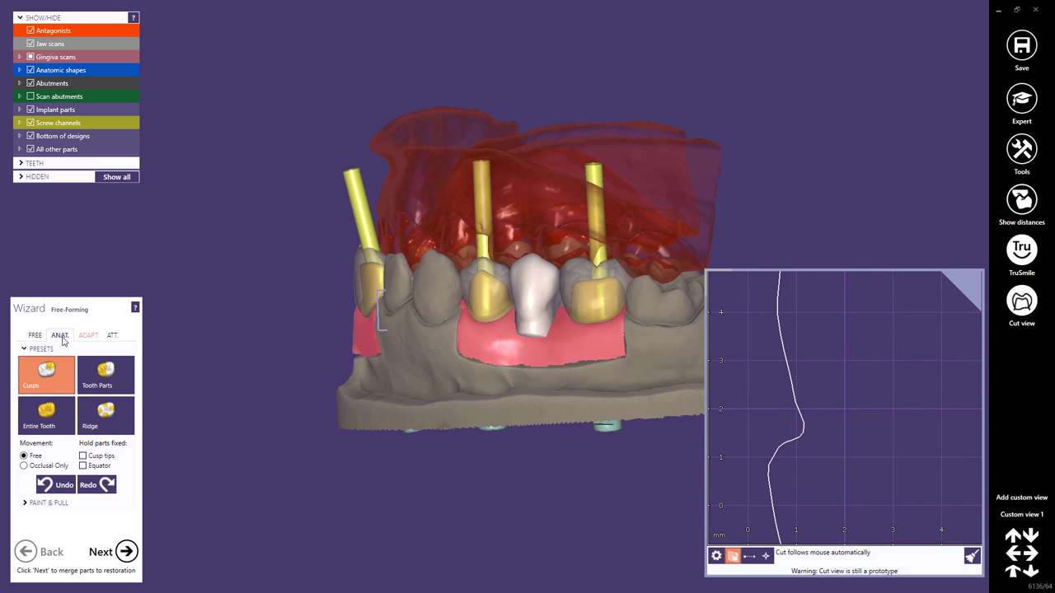
{"action": "left_click", "coordinate": [36, 336]}
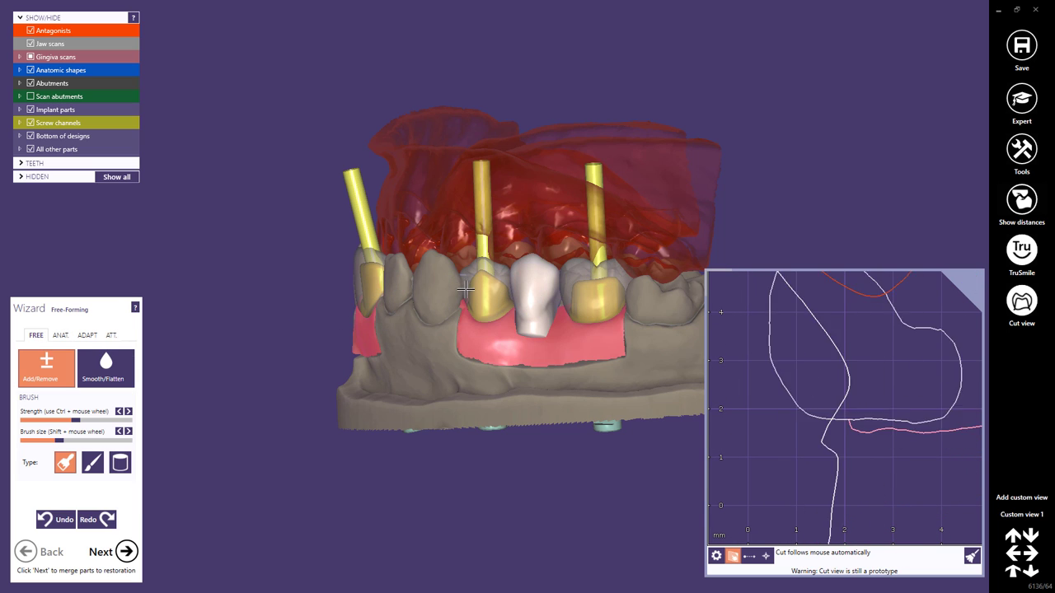
Examine the middle implant crown's cross-section with the cursor-following cut, and turn the following off.
{"action": "scroll", "coordinate": [467, 285], "scroll_direction": "up", "scroll_amount": 2}
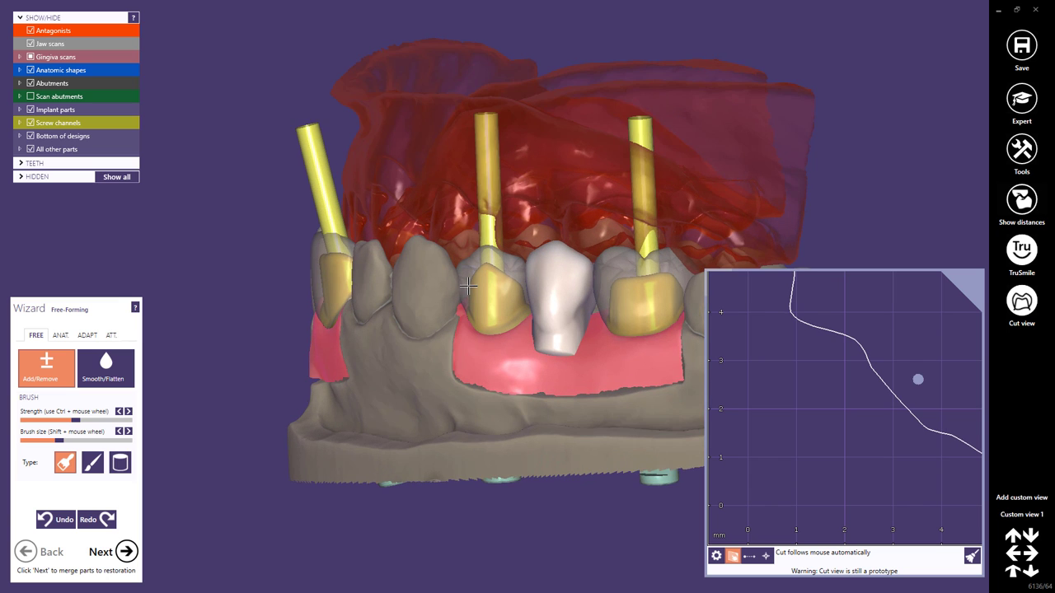
{"action": "scroll", "coordinate": [467, 285], "scroll_direction": "up", "scroll_amount": 5}
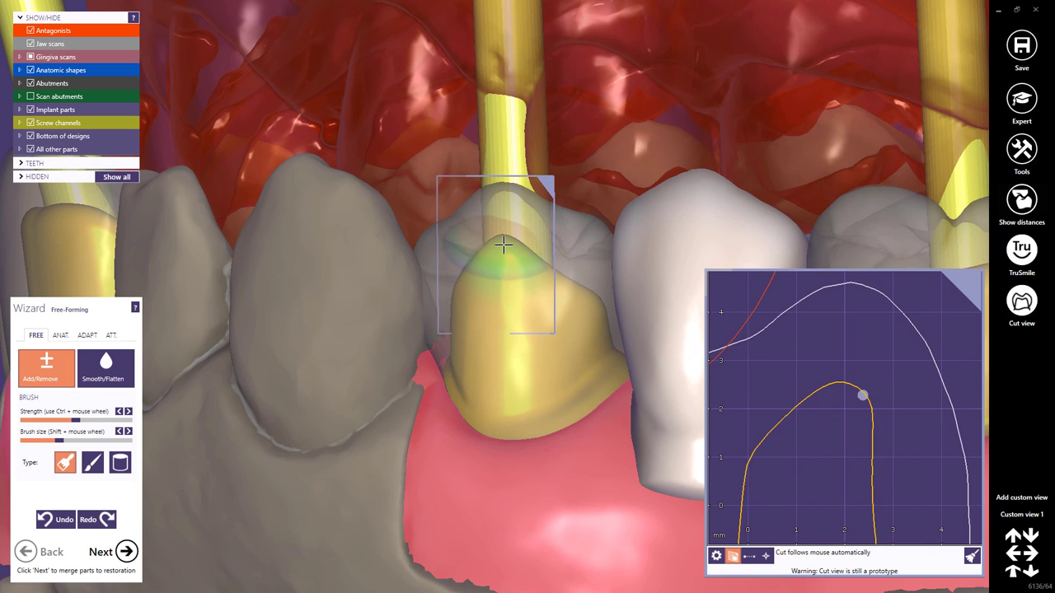
{"action": "scroll", "coordinate": [503, 244], "scroll_direction": "down", "scroll_amount": 5}
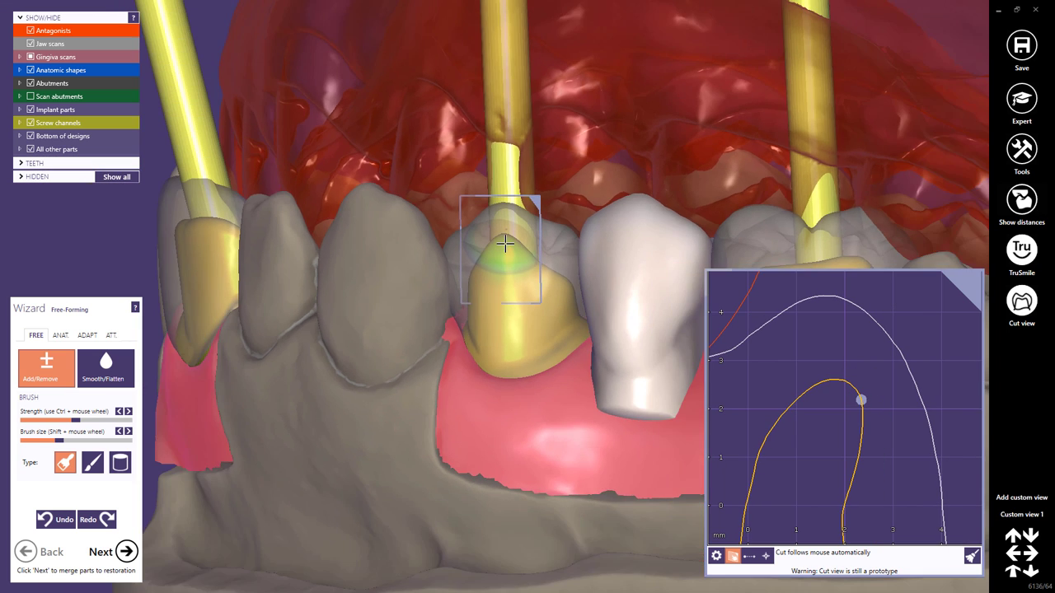
{"action": "scroll", "coordinate": [504, 244], "scroll_direction": "down", "scroll_amount": 2}
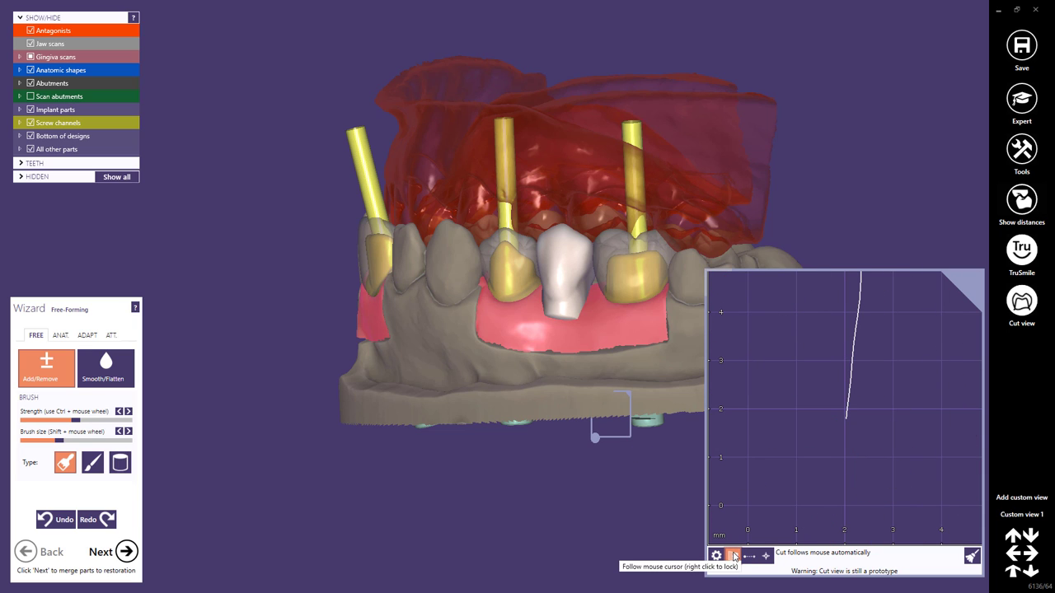
{"action": "left_click", "coordinate": [733, 557]}
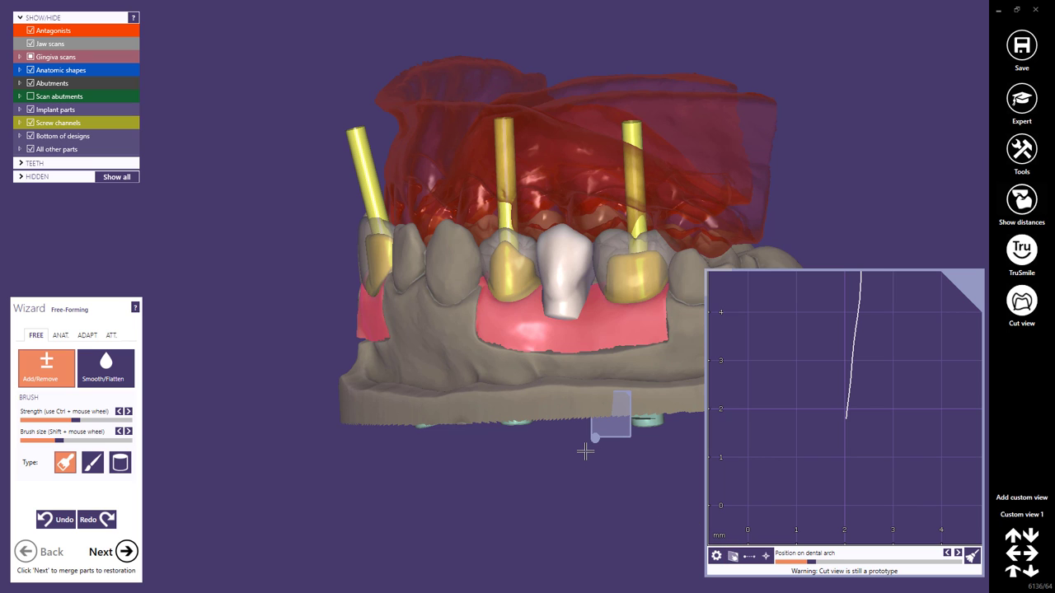
Place the cut on the rear implant crown and measure the distance between its inner framework and outer tooth contour.
{"action": "left_click", "coordinate": [732, 556]}
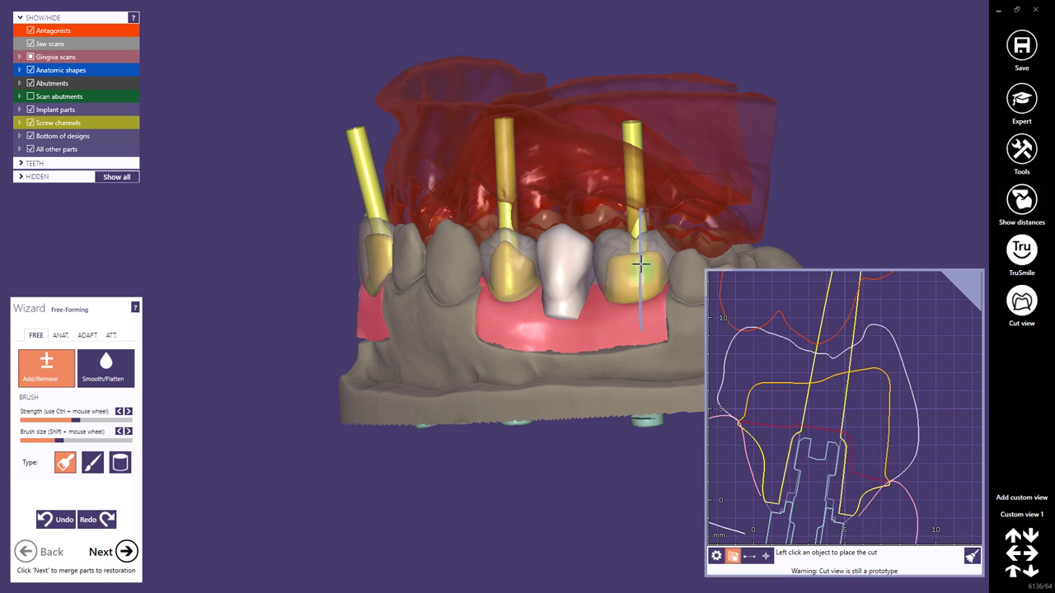
{"action": "left_click", "coordinate": [640, 264]}
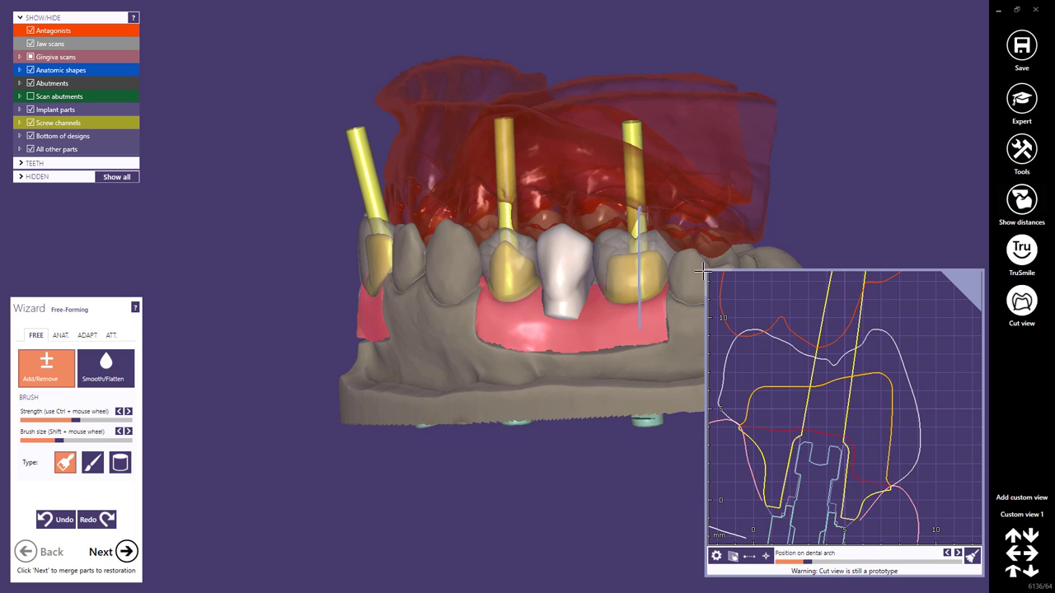
{"action": "left_click", "coordinate": [796, 387]}
{"action": "left_click", "coordinate": [797, 350]}
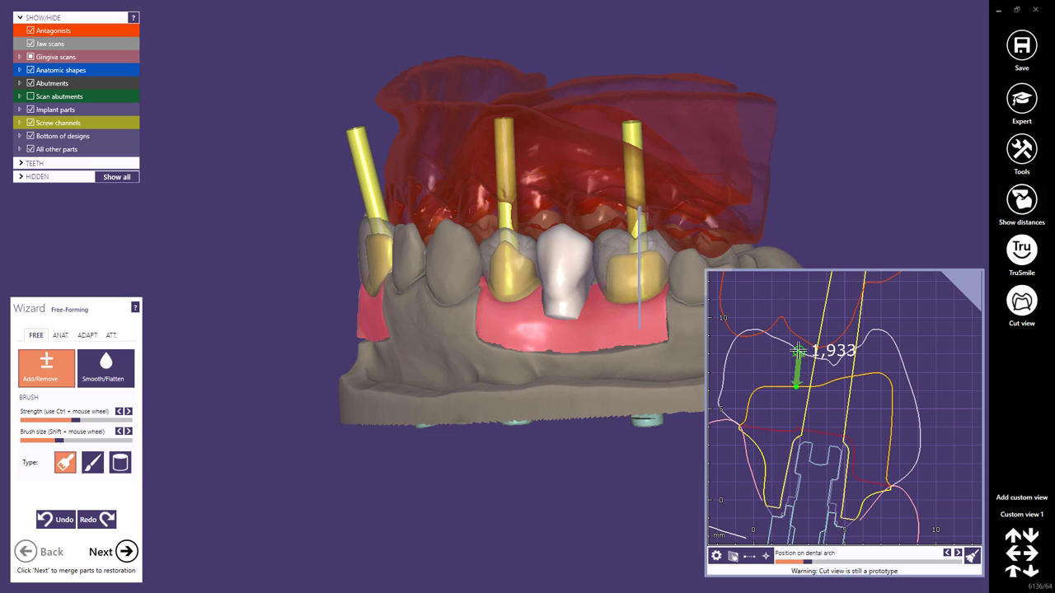
{"action": "left_click", "coordinate": [797, 351]}
Move the cut back and forth through the rear implant crown and shift the measurement's upper end along the outer contour.
{"action": "scroll", "coordinate": [853, 435], "scroll_direction": "down", "scroll_amount": 2}
{"action": "scroll", "coordinate": [853, 439], "scroll_direction": "up", "scroll_amount": 4}
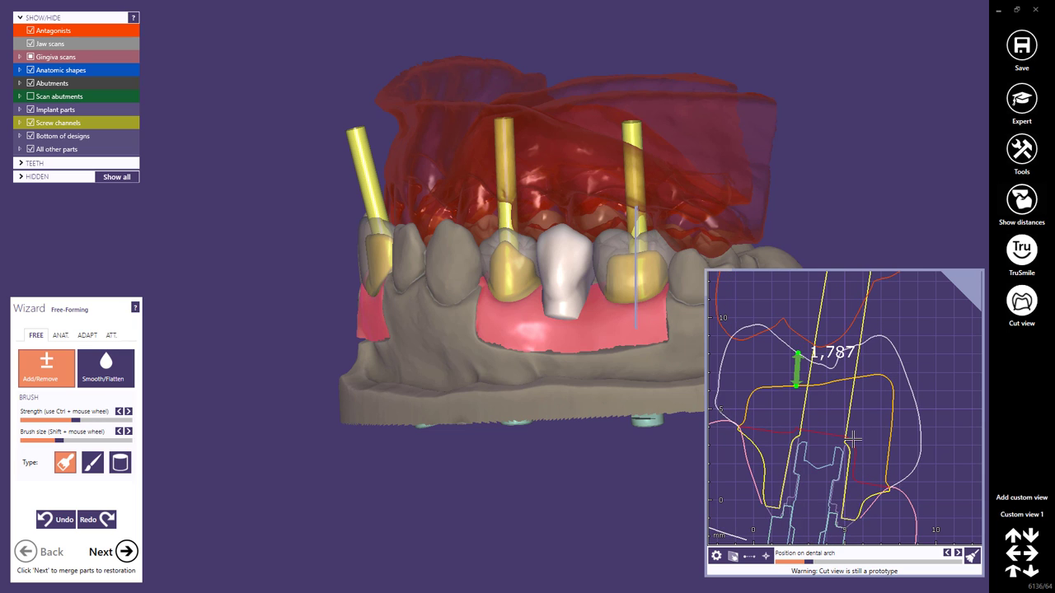
{"action": "scroll", "coordinate": [853, 430], "scroll_direction": "down", "scroll_amount": 4}
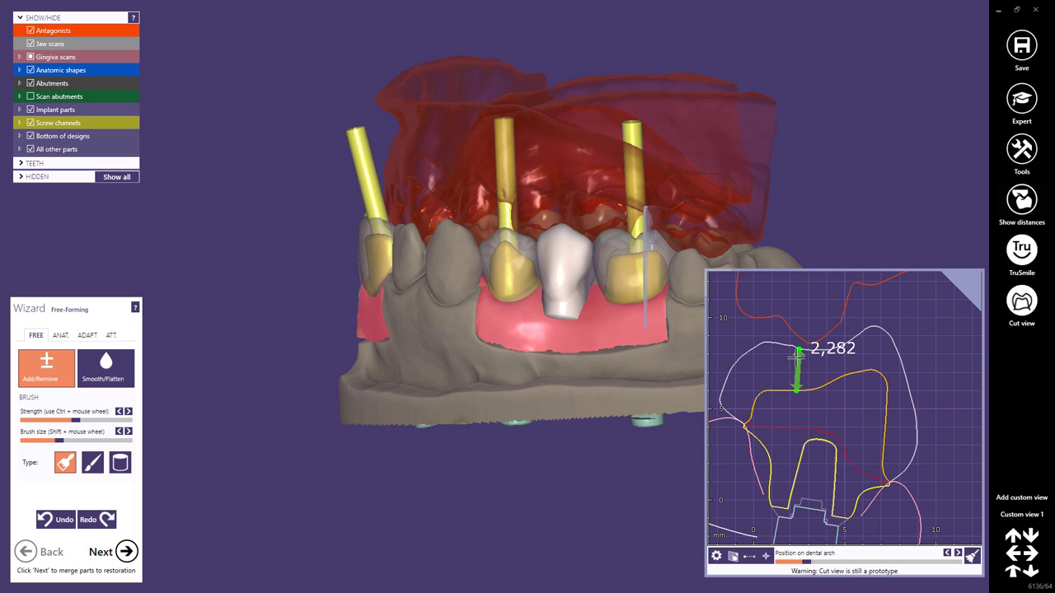
{"action": "left_click_drag", "start_coordinate": [784, 351], "coordinate": [787, 348]}
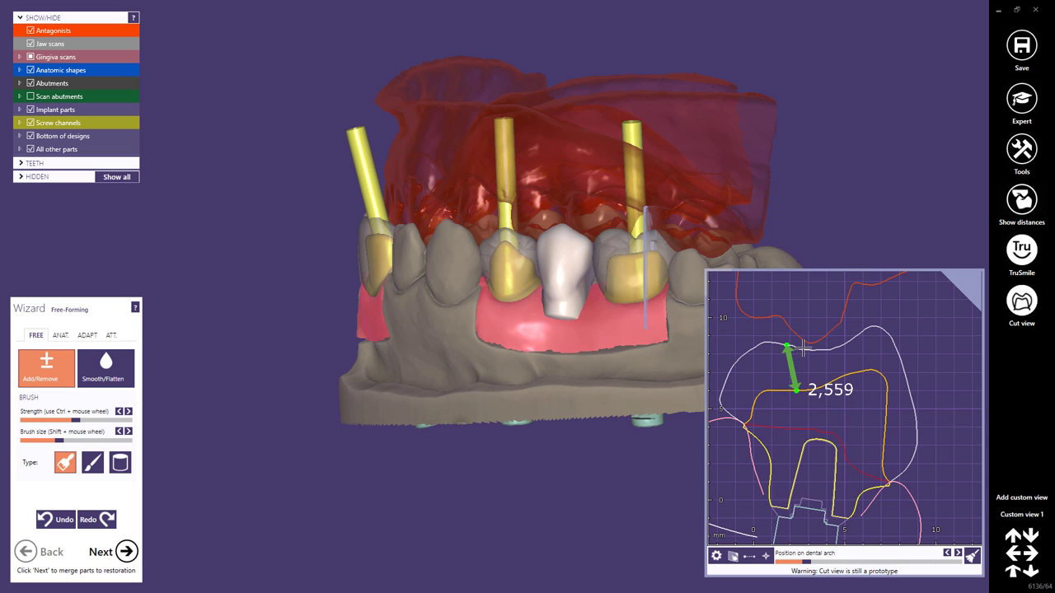
Measure the occlusal gap at another spot, and the distance from a free point outside the crown to the framework's cusp.
{"action": "left_click", "coordinate": [803, 351]}
{"action": "left_click", "coordinate": [807, 389]}
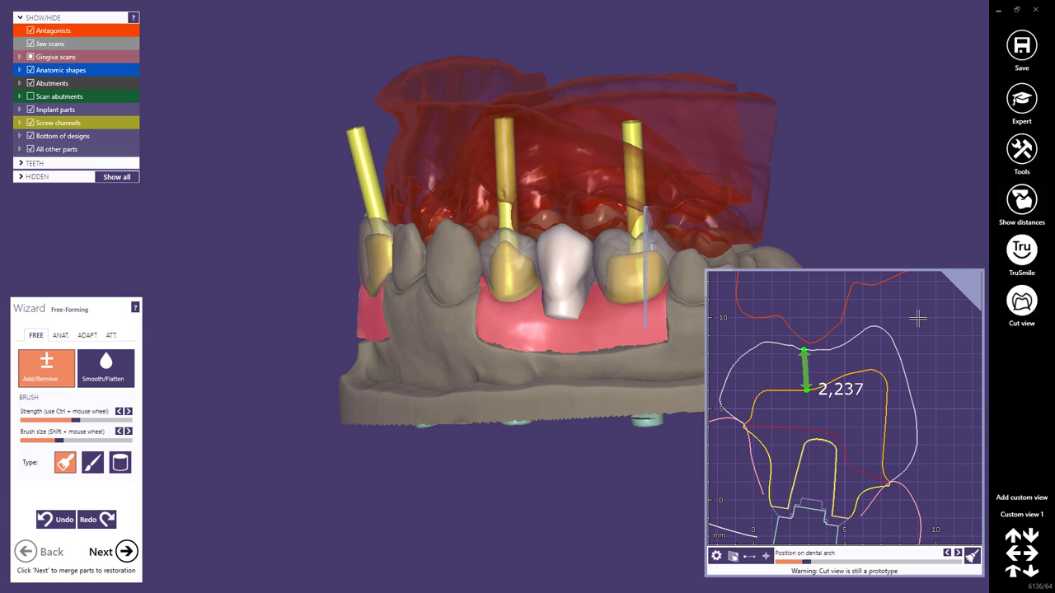
{"action": "left_click_drag", "start_coordinate": [921, 315], "coordinate": [865, 354]}
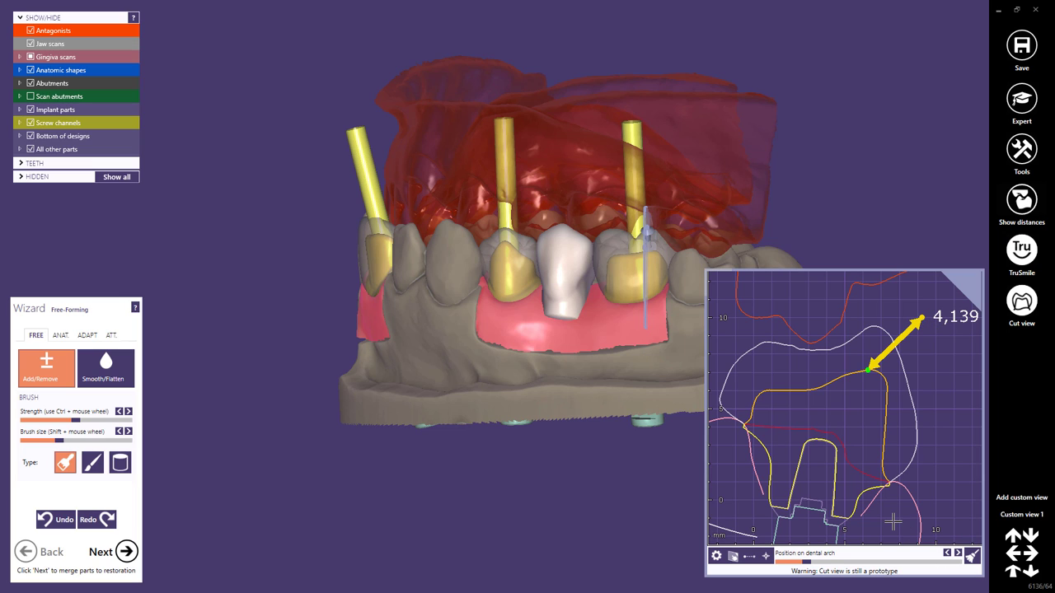
Set the cut view's visualization mode to Sectional view.
{"action": "left_click", "coordinate": [717, 557]}
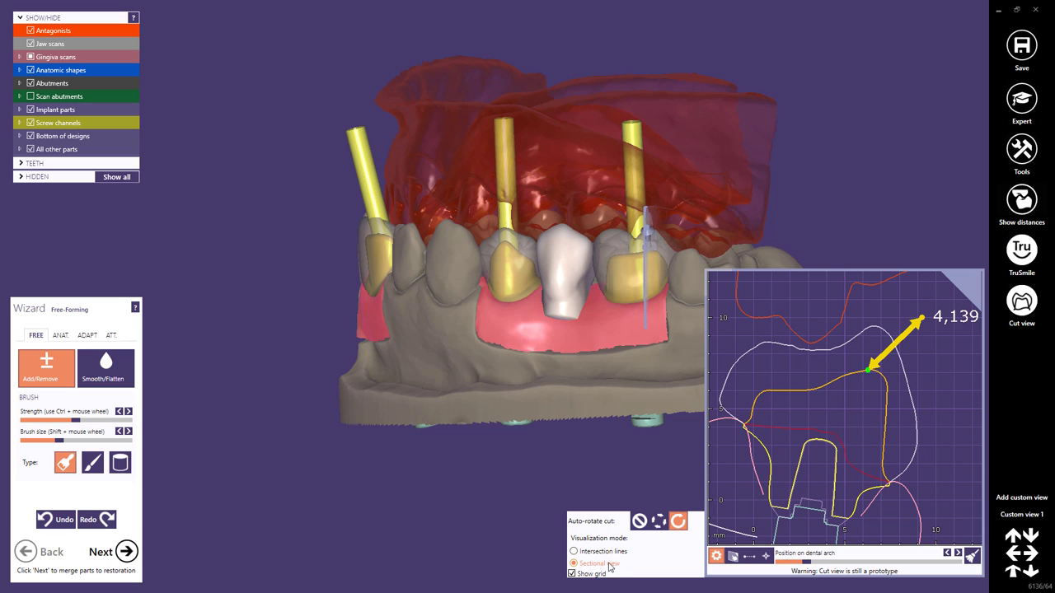
{"action": "left_click", "coordinate": [609, 565]}
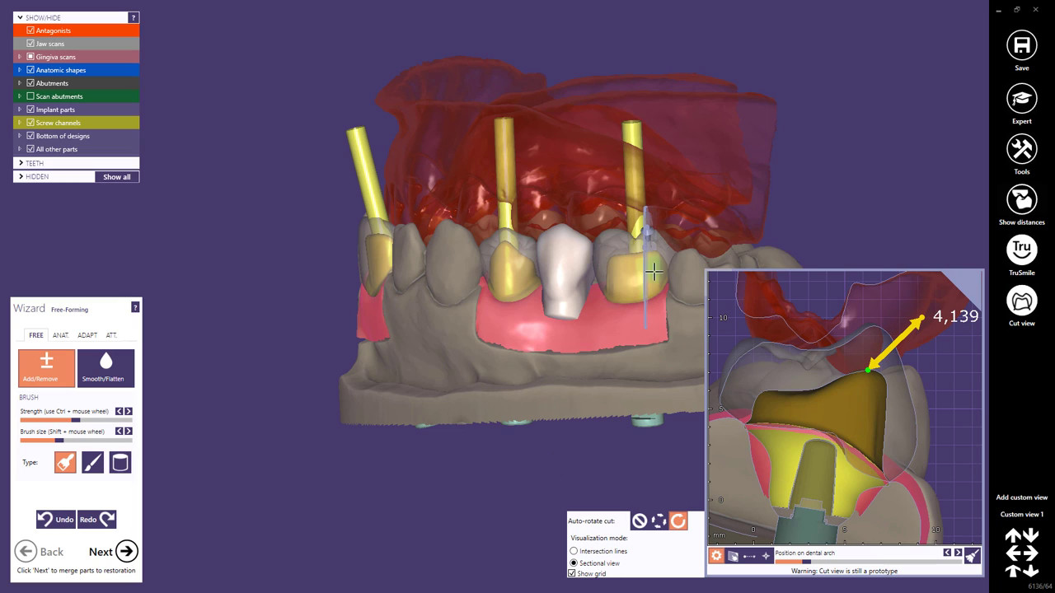
{"action": "scroll", "coordinate": [654, 272], "scroll_direction": "up", "scroll_amount": 3}
{"action": "right_click_drag", "start_coordinate": [651, 275], "coordinate": [649, 276]}
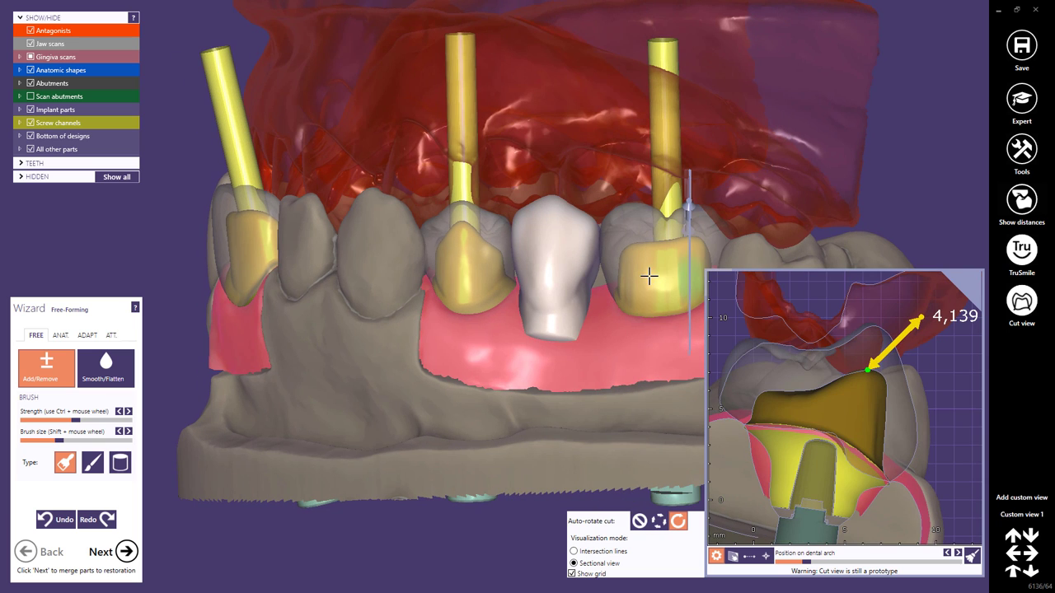
Measure the occlusal gap between outer contour and framework on the rear crown, and set the visualization mode to Intersection lines.
{"action": "left_click", "coordinate": [812, 351]}
{"action": "left_click", "coordinate": [816, 387]}
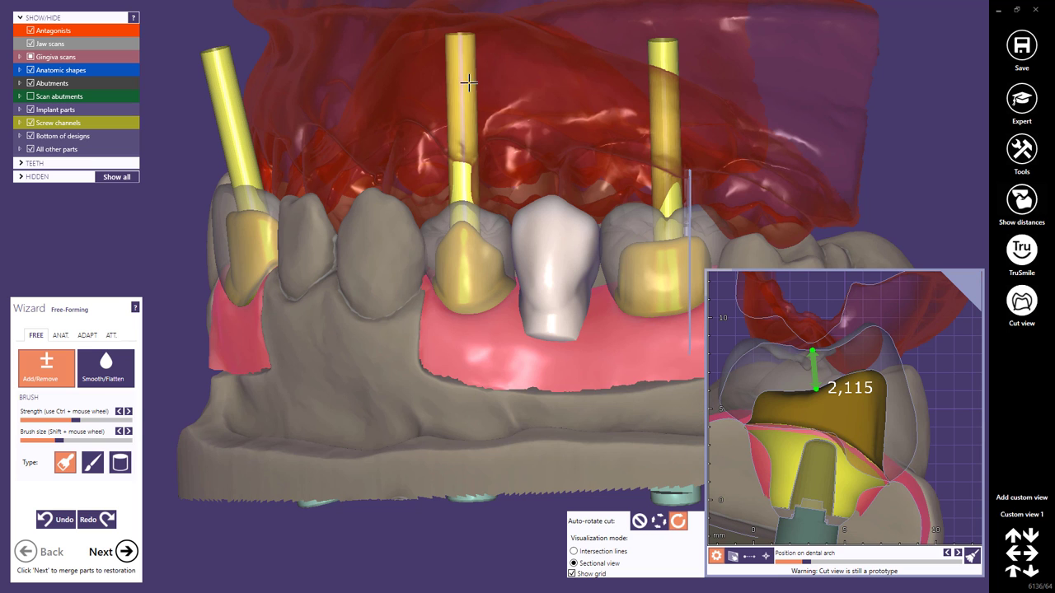
{"action": "right_click_drag", "start_coordinate": [480, 42], "coordinate": [478, 41]}
{"action": "right_click_drag", "start_coordinate": [497, 3], "coordinate": [642, 14]}
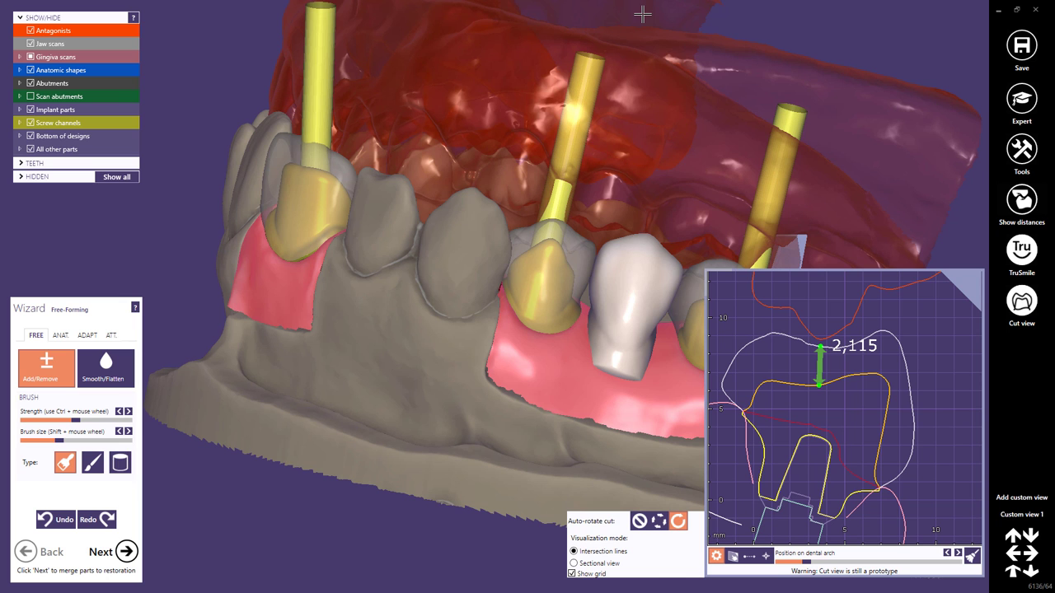
Turn off the cut view's auto-rotation so the section keeps its orientation when the model is seen from other angles.
{"action": "right_click_drag", "start_coordinate": [607, 18], "coordinate": [607, 19]}
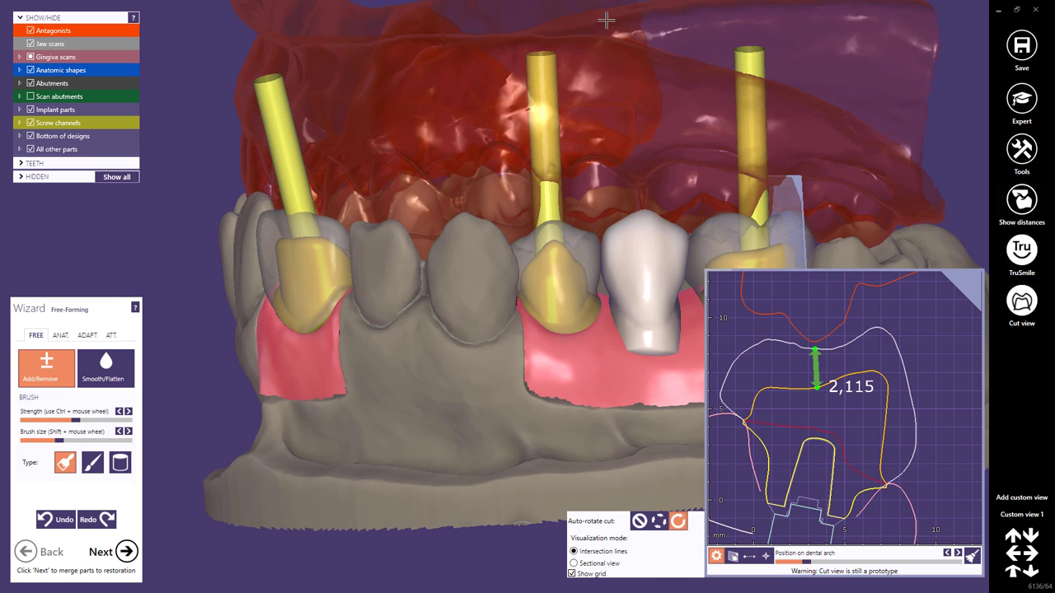
{"action": "left_click", "coordinate": [638, 523]}
{"action": "right_click_drag", "start_coordinate": [551, 43], "coordinate": [540, 3]}
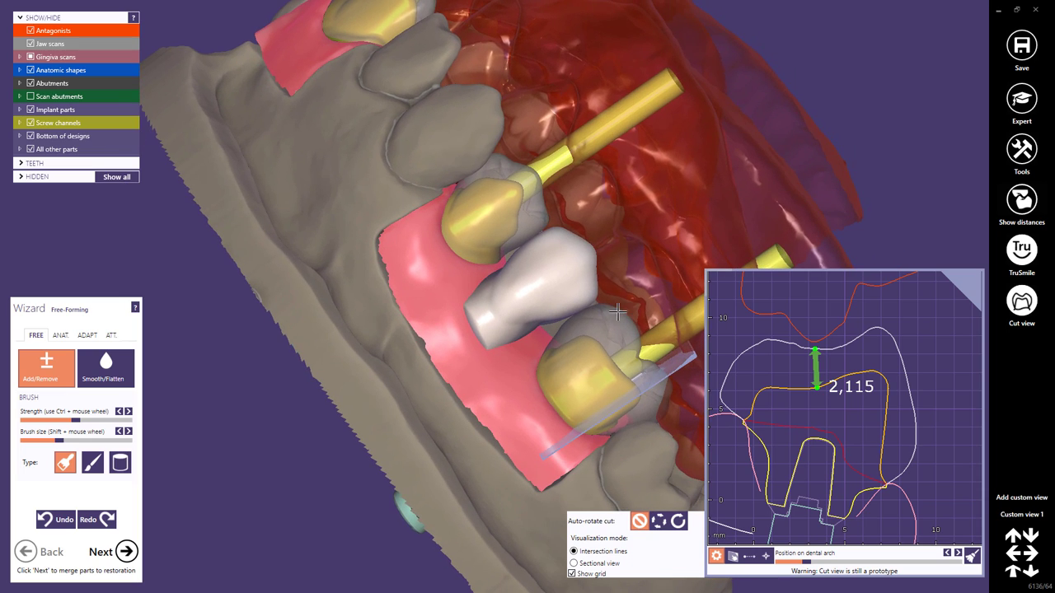
{"action": "right_click_drag", "start_coordinate": [600, 428], "coordinate": [444, 191]}
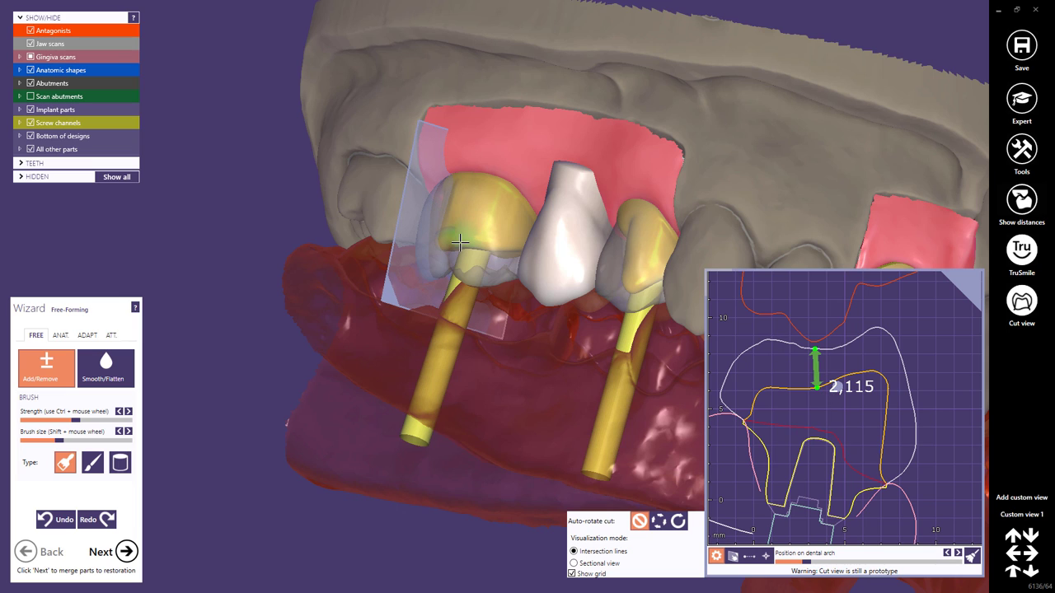
Set the cut view's auto-rotation to stepwise so the section flips to match the model's orientation.
{"action": "left_click", "coordinate": [657, 520]}
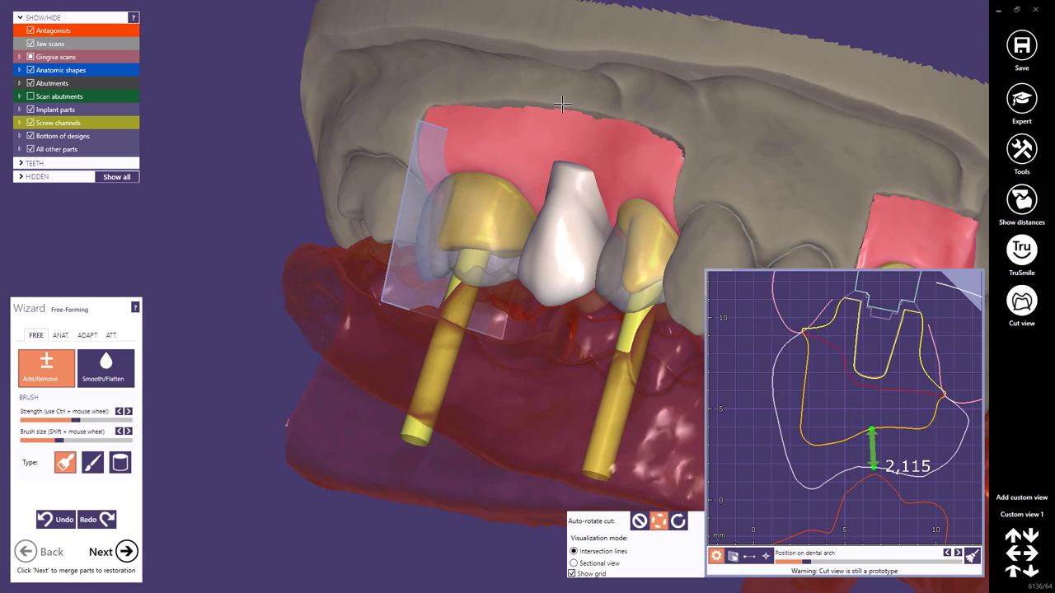
{"action": "right_click_drag", "start_coordinate": [520, 30], "coordinate": [524, 31]}
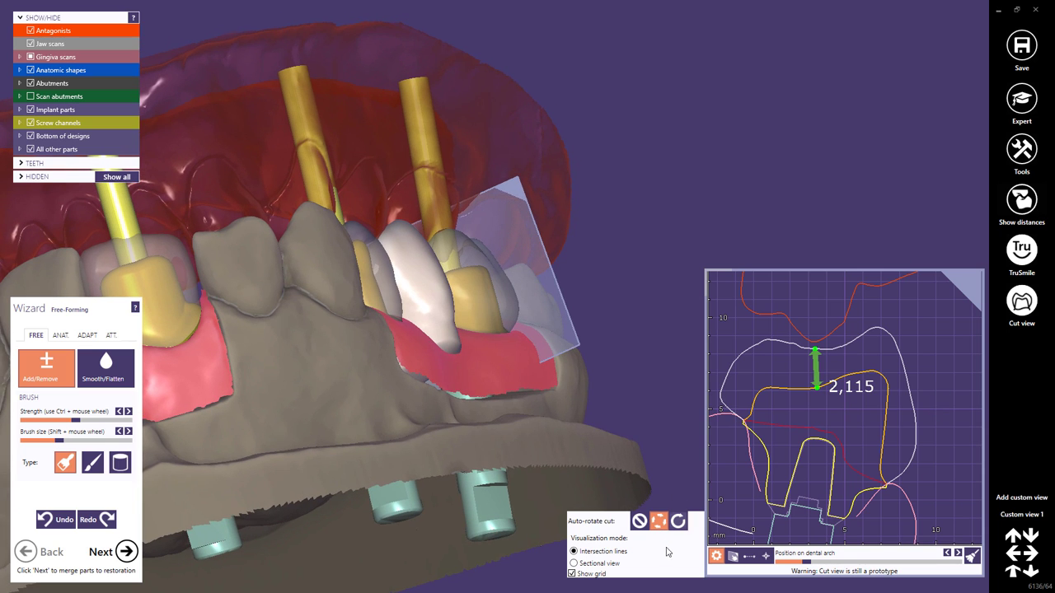
Hide the grid in the cross-section and close the cut view.
{"action": "left_click", "coordinate": [584, 580]}
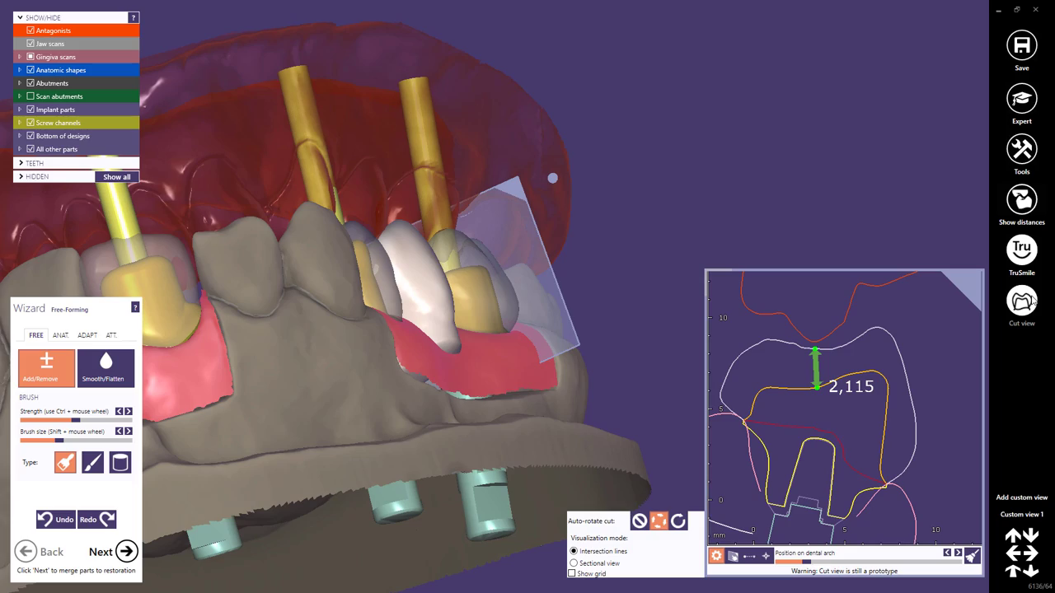
{"action": "left_click", "coordinate": [1030, 302]}
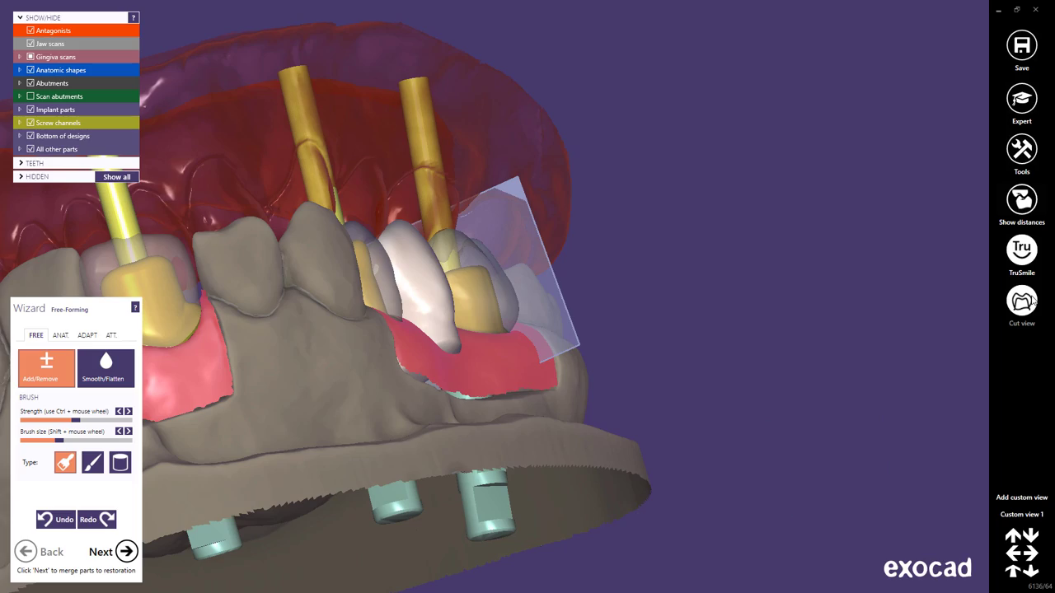